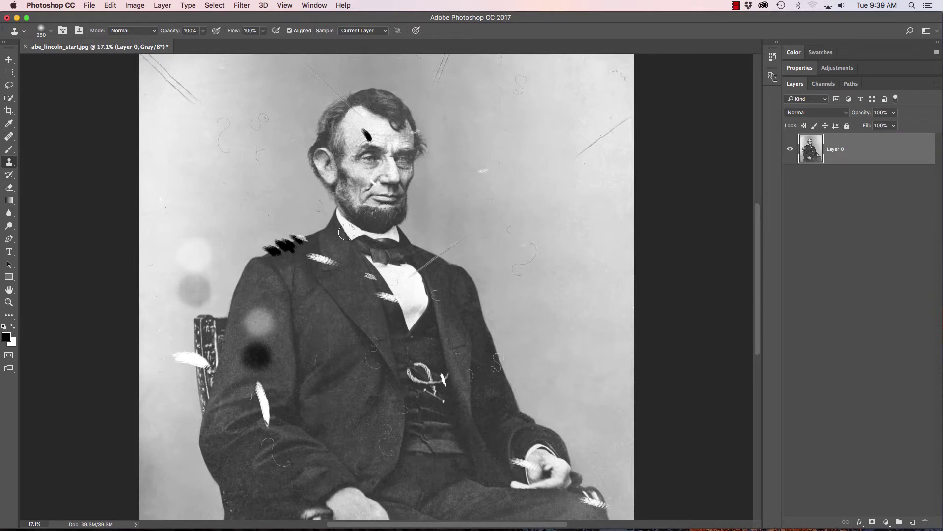
Choose the Clone Stamp tool and set its brush hardness to 40%.
{"action": "left_click", "coordinate": [11, 163]}
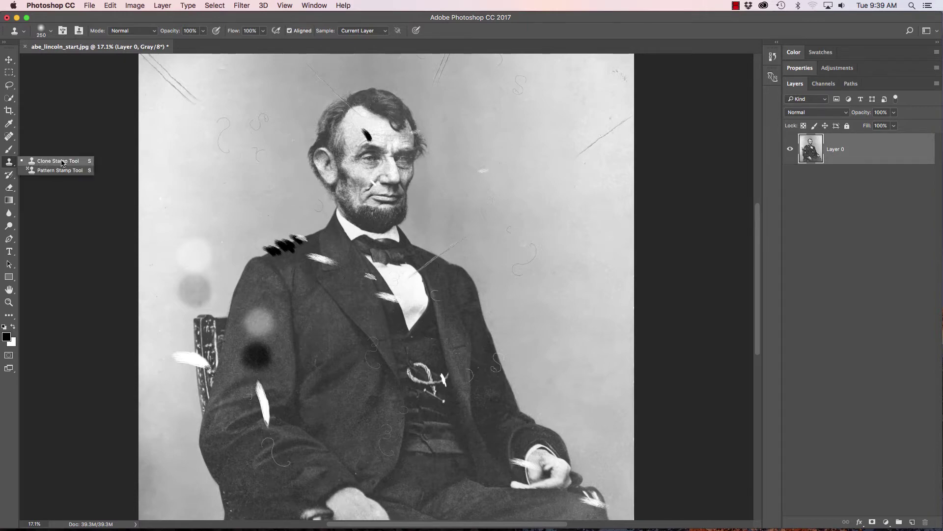
{"action": "left_click", "coordinate": [9, 162]}
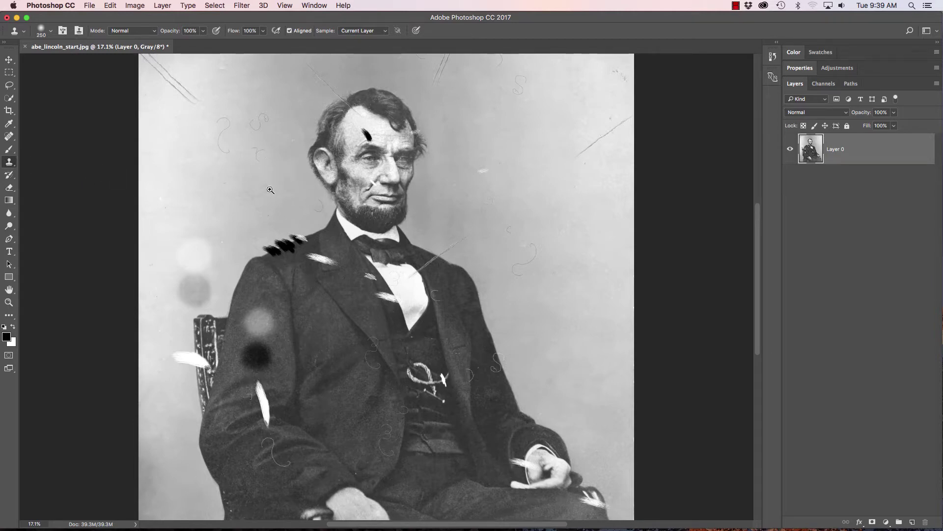
{"action": "left_click_drag", "start_coordinate": [313, 206], "coordinate": [411, 239]}
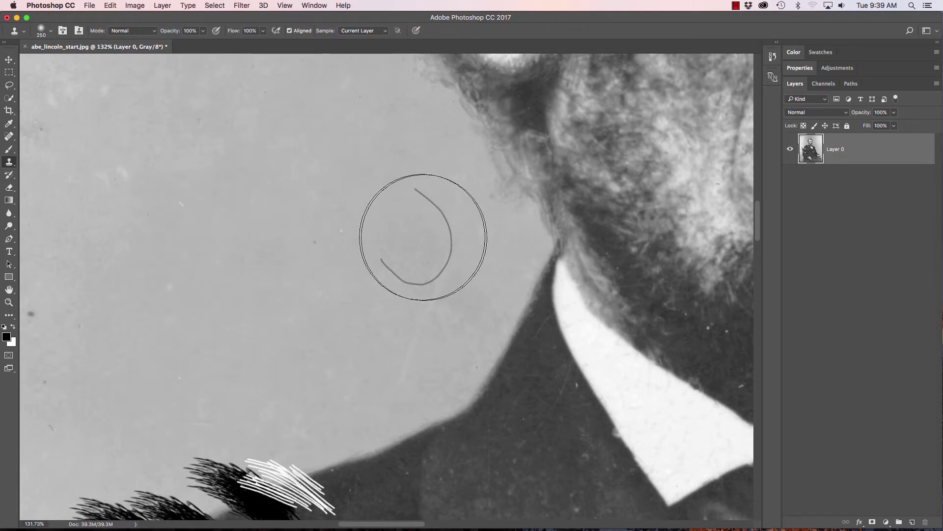
{"action": "left_click", "coordinate": [42, 32]}
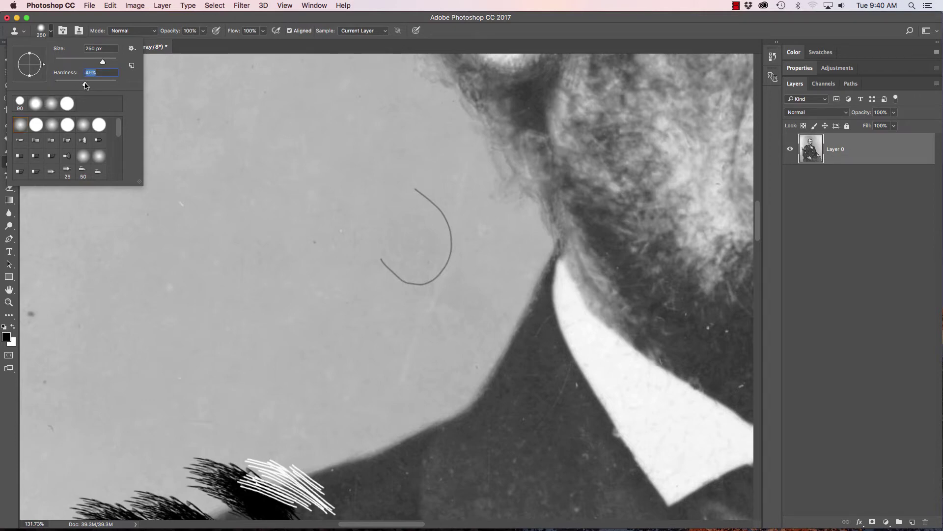
{"action": "left_click", "coordinate": [42, 34]}
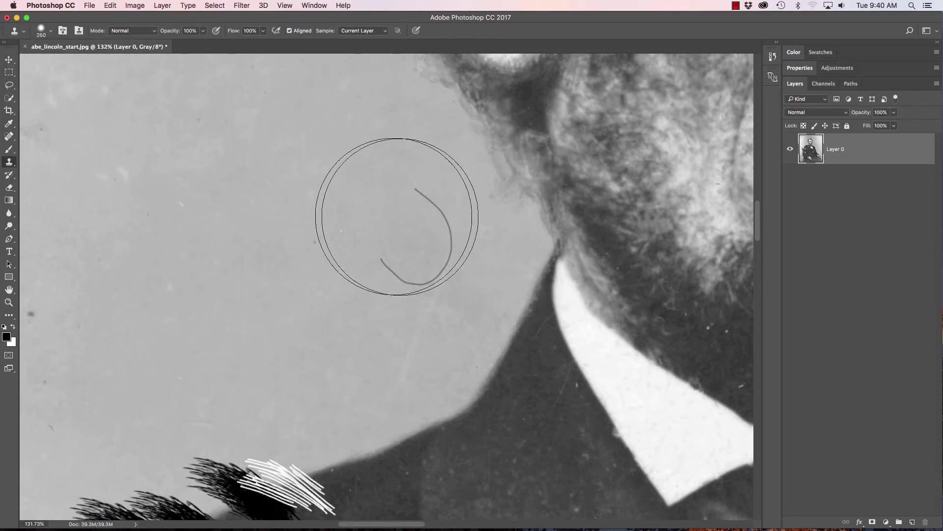
Resize the Clone Stamp brush to 200 px and try cloning clean background over the curved scratch beside the neck.
{"action": "key", "text": "bracketleft"}
{"action": "key", "text": "bracketleft"}
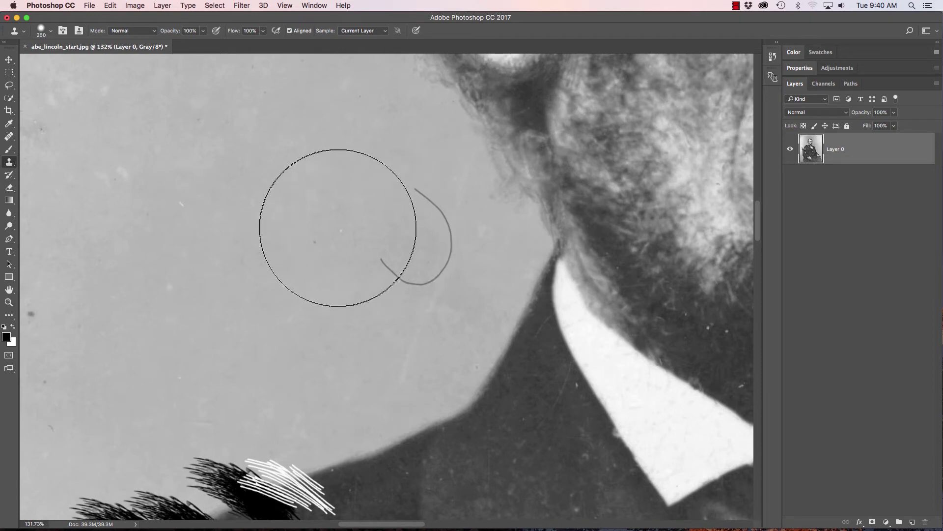
{"action": "key", "text": "bracketright"}
{"action": "key", "text": "bracketright"}
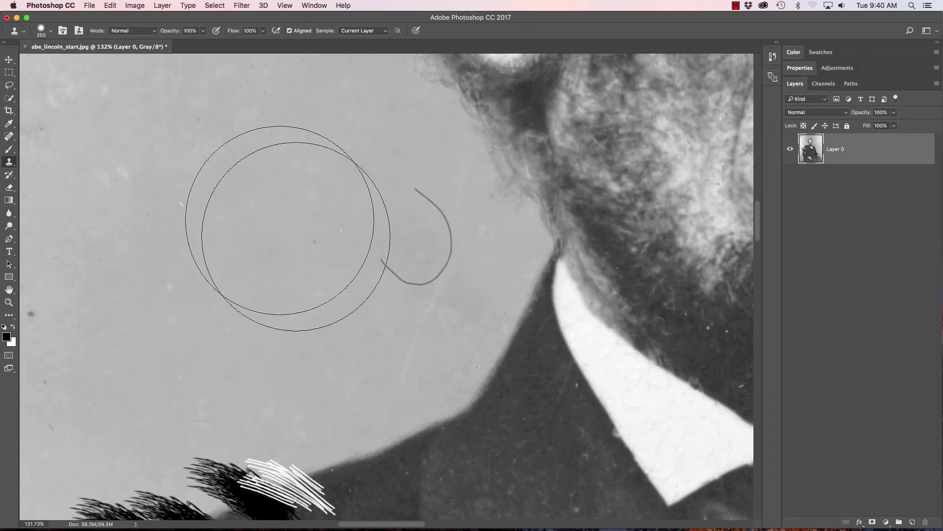
{"action": "key", "text": "bracketleft"}
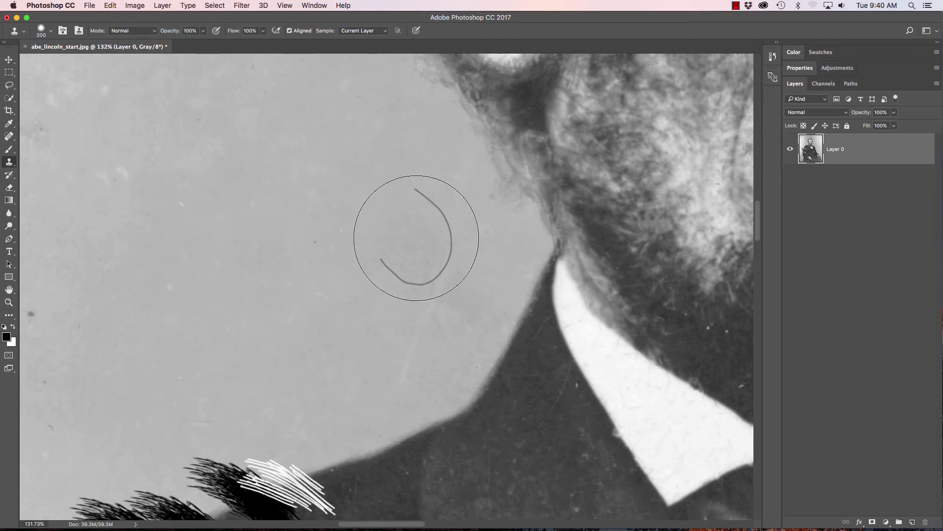
{"action": "left_click", "coordinate": [250, 226], "text": "alt"}
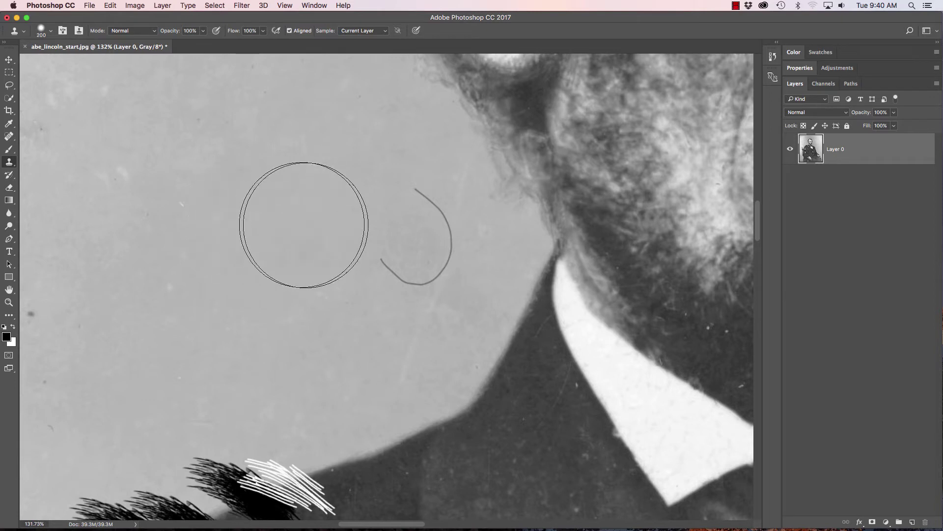
{"action": "mouse_move", "coordinate": [287, 226]}
{"action": "left_mouse_down"}
{"action": "mouse_move", "coordinate": [416, 235]}
{"action": "mouse_move", "coordinate": [398, 245]}
{"action": "mouse_move", "coordinate": [418, 237]}
{"action": "left_mouse_up"}
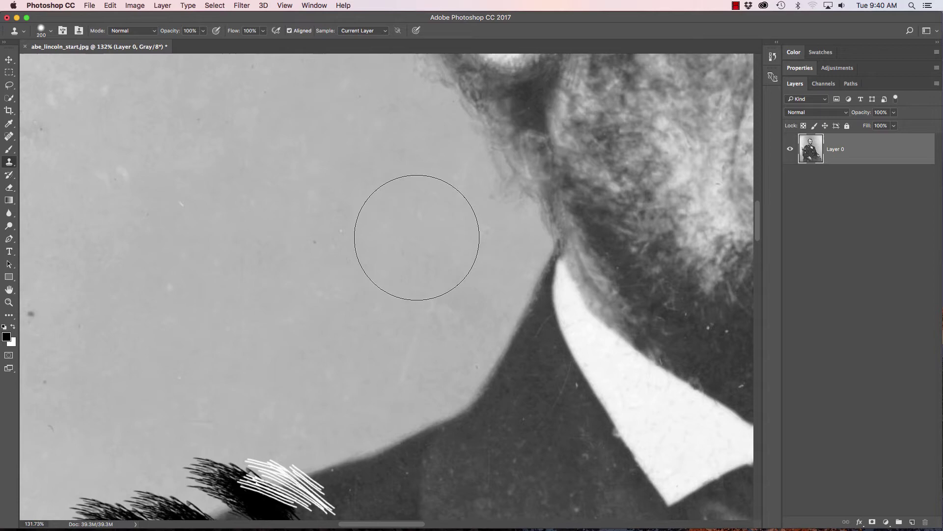
Resample clean background well clear of the curved scratch and test single 200 px clone dabs over it.
{"action": "key", "text": "super+space"}
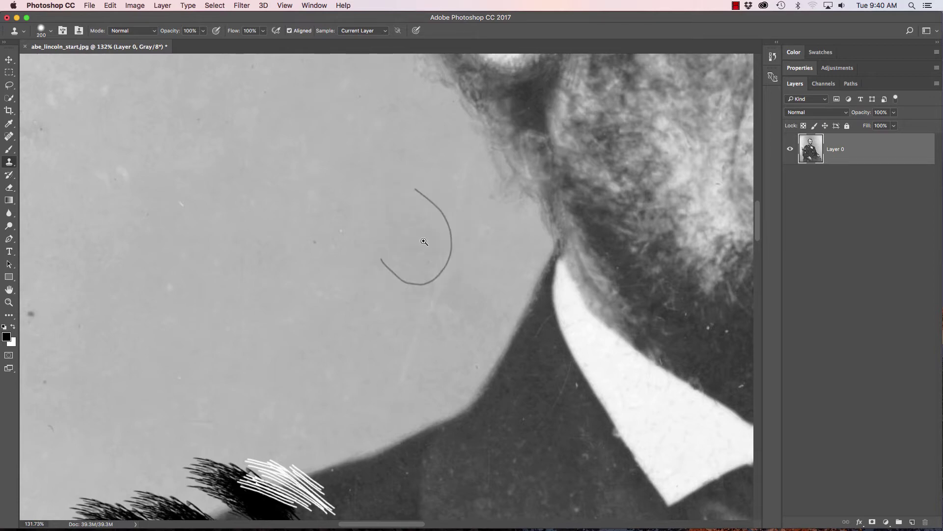
{"action": "left_click", "coordinate": [424, 241]}
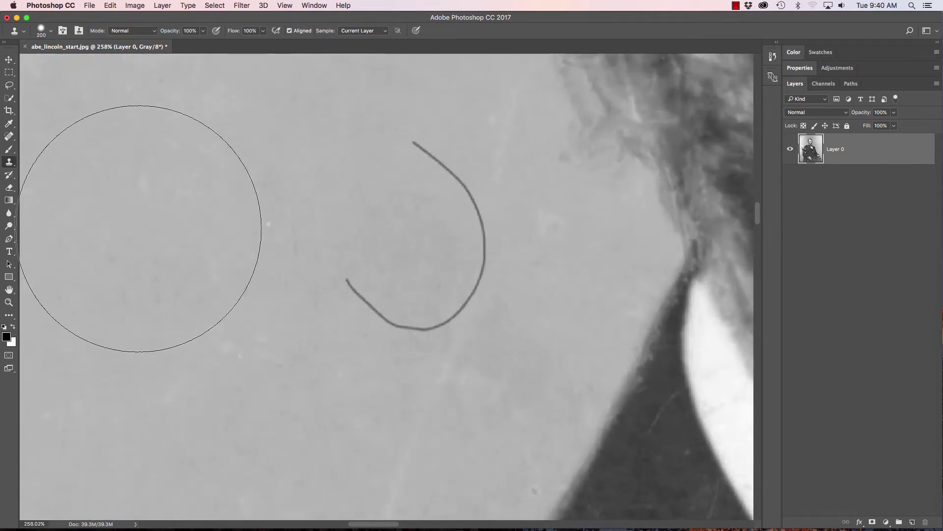
{"action": "key", "text": "alt"}
{"action": "left_click", "coordinate": [159, 226], "text": "alt"}
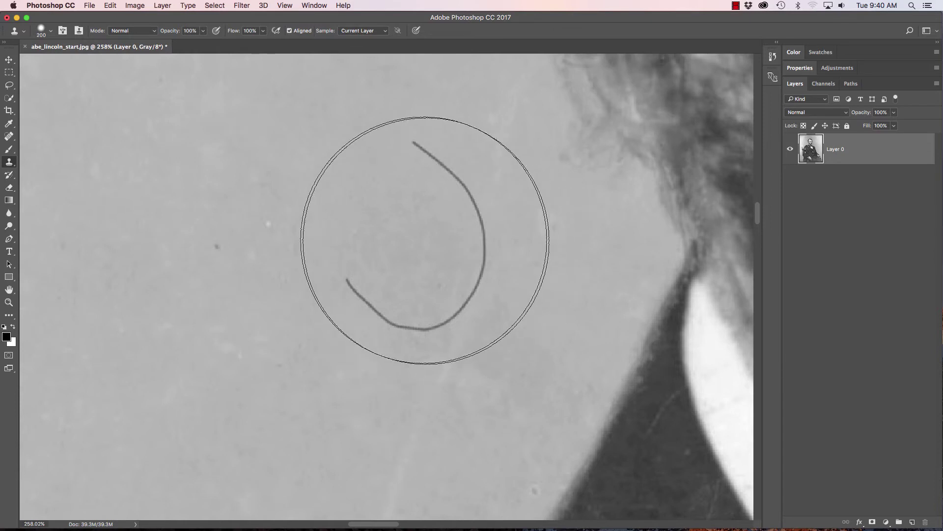
{"action": "left_click", "coordinate": [424, 240]}
{"action": "key", "text": "super+z"}
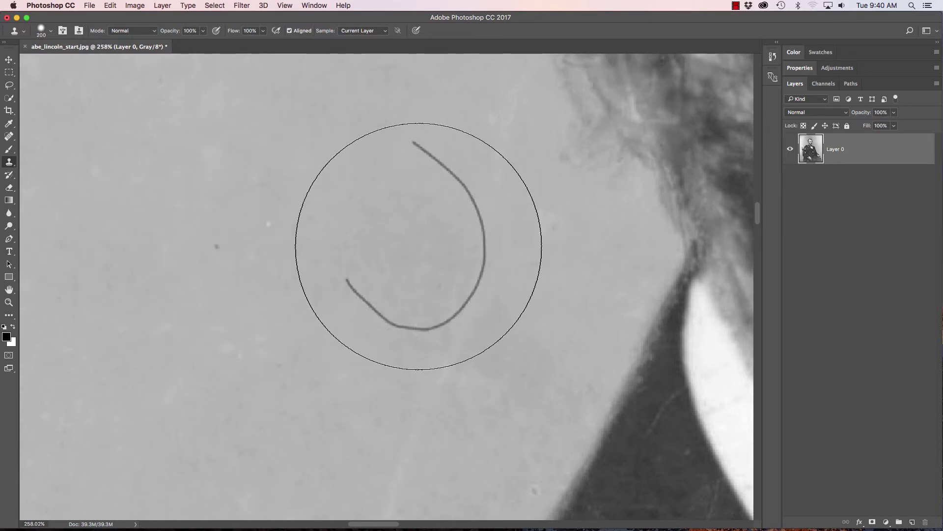
{"action": "left_click", "coordinate": [413, 244]}
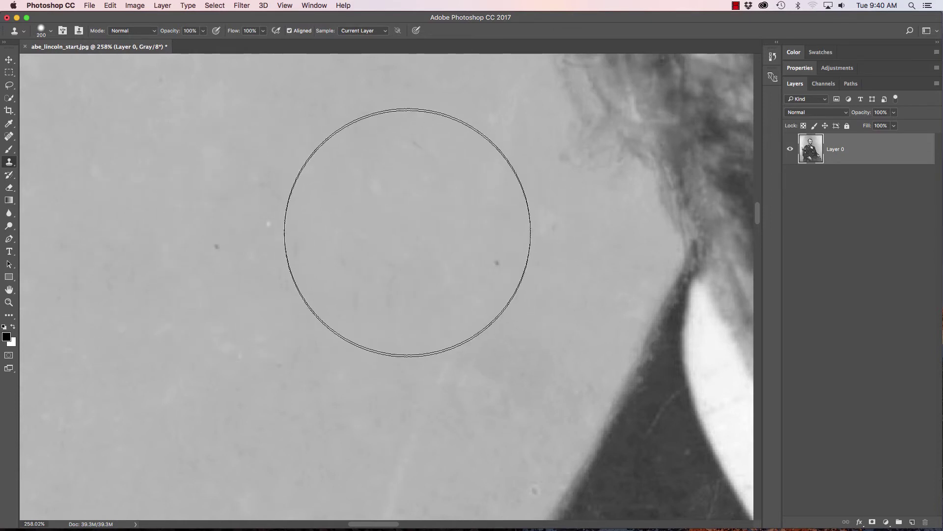
{"action": "key", "text": "super+z"}
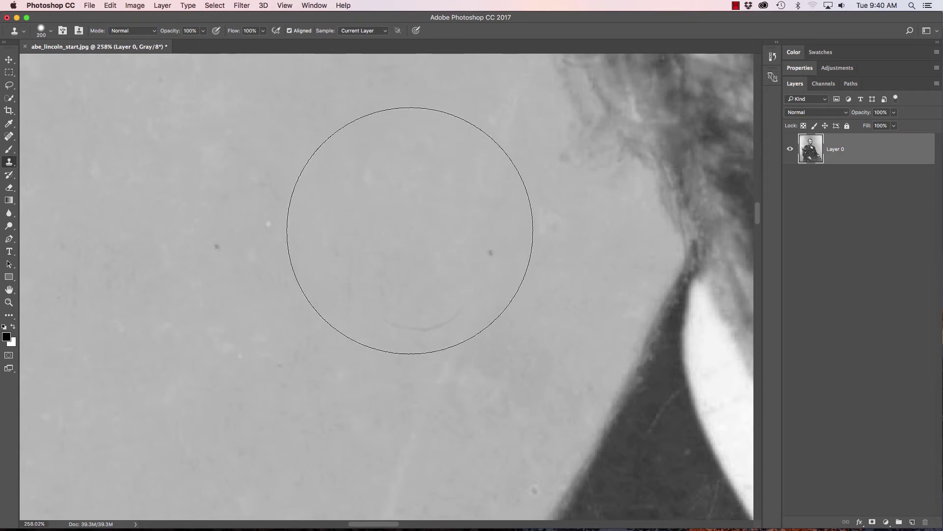
Try covering the curved scratch with a 250 px brush, and with short strokes of a 125 px brush.
{"action": "key", "text": "bracketright"}
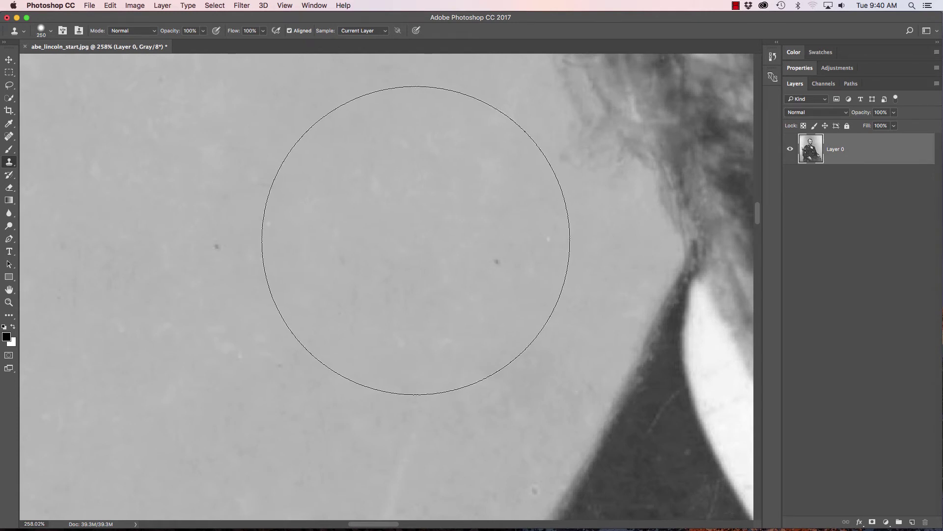
{"action": "key", "text": "bracketleft"}
{"action": "key", "text": "bracketleft"}
{"action": "key", "text": "bracketleft"}
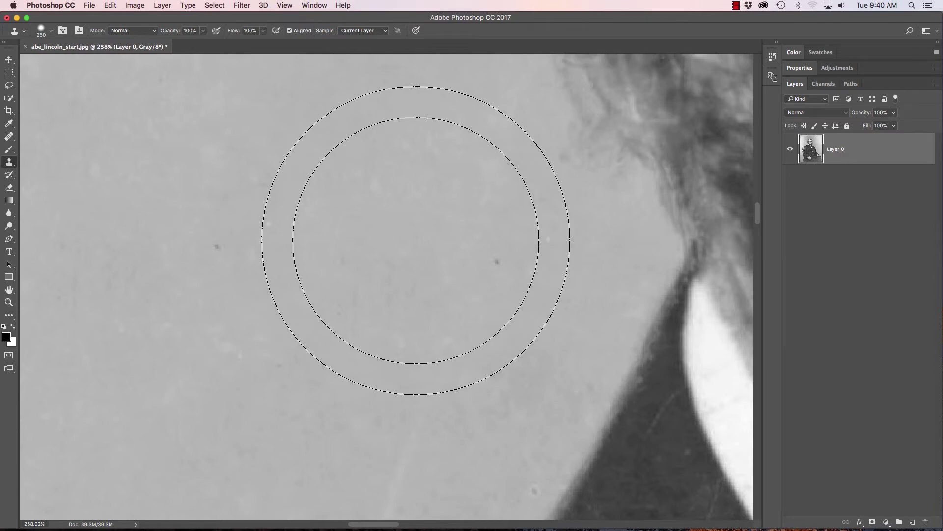
{"action": "key", "text": "bracketleft"}
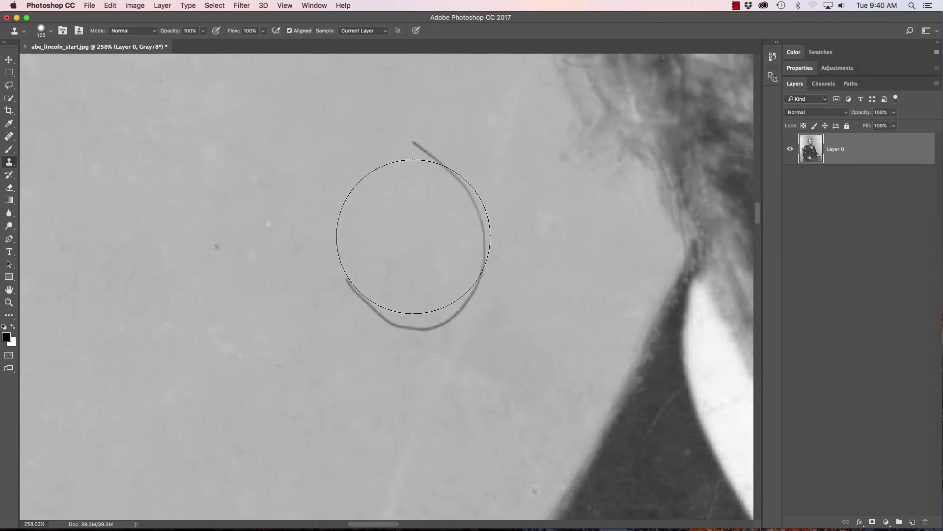
{"action": "mouse_move", "coordinate": [400, 231]}
{"action": "left_mouse_down"}
{"action": "mouse_move", "coordinate": [461, 240]}
{"action": "mouse_move", "coordinate": [449, 274]}
{"action": "mouse_move", "coordinate": [429, 288]}
{"action": "mouse_move", "coordinate": [369, 276]}
{"action": "mouse_move", "coordinate": [393, 306]}
{"action": "mouse_move", "coordinate": [432, 311]}
{"action": "mouse_move", "coordinate": [456, 295]}
{"action": "left_mouse_up"}
{"action": "key", "text": "super+alt+z"}
{"action": "key", "text": "super+alt+z"}
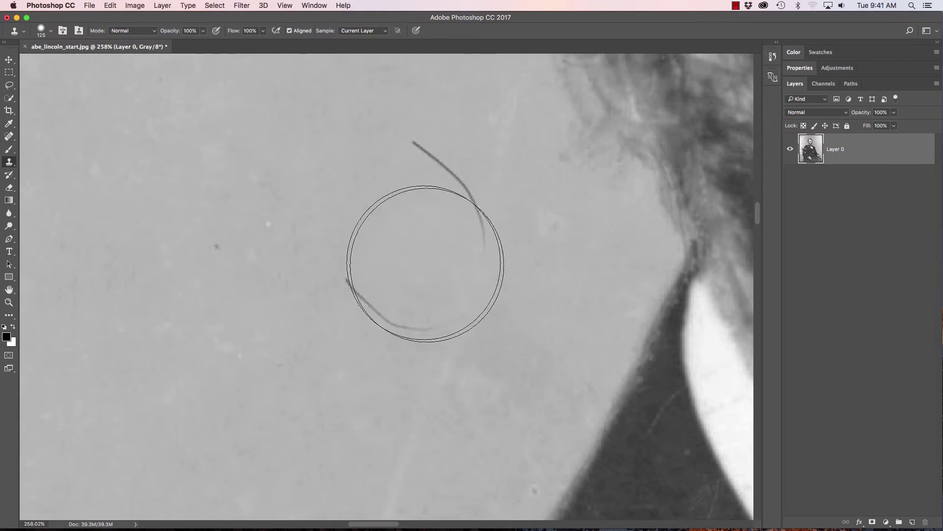
Enlarge the Clone Stamp brush to 250 px and cover the curved scratch completely with cloned background.
{"action": "key", "text": "bracketright"}
{"action": "key", "text": "bracketright"}
{"action": "key", "text": "bracketright"}
{"action": "key", "text": "bracketright"}
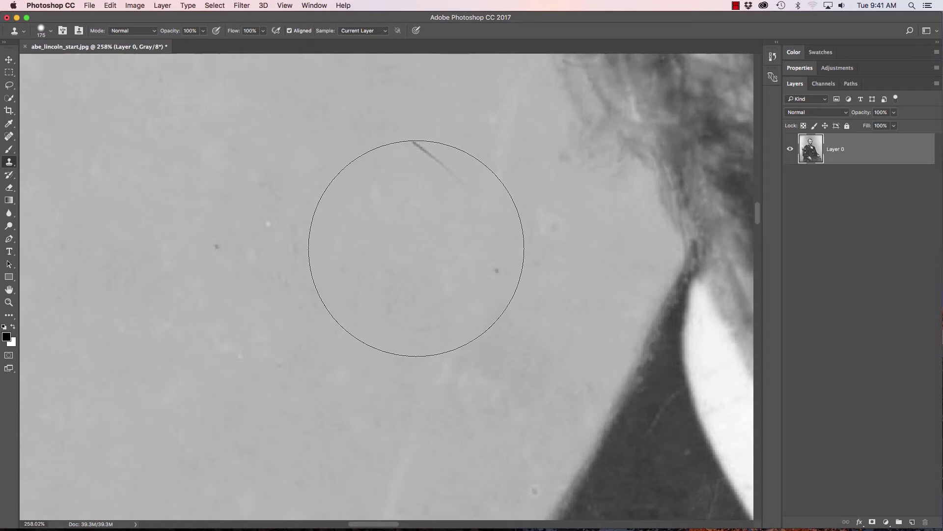
{"action": "key", "text": "bracketright"}
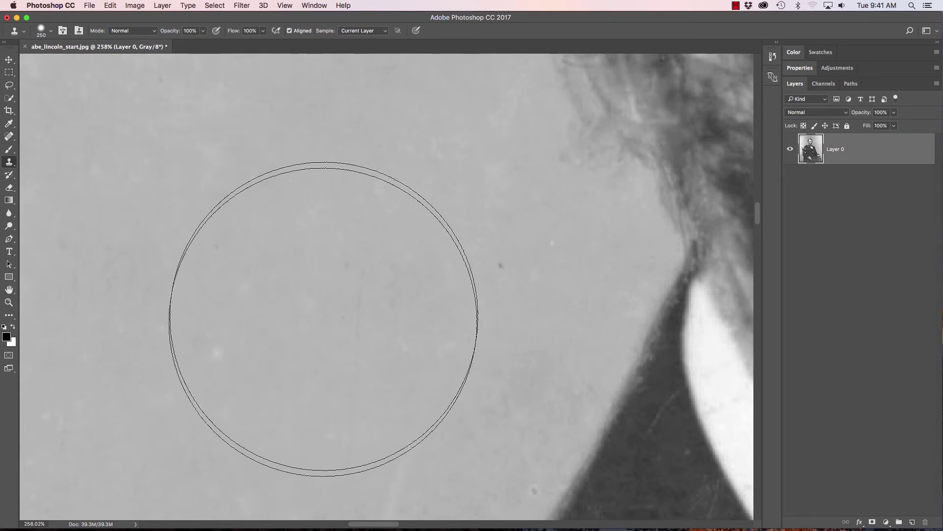
Reduce the brush to 80 px, sample clean background, and clone out the duplicated dark spot and the original one.
{"action": "key", "text": "bracketleft"}
{"action": "key", "text": "bracketleft"}
{"action": "key", "text": "bracketleft"}
{"action": "key", "text": "bracketleft"}
{"action": "key", "text": "bracketleft"}
{"action": "key", "text": "bracketleft"}
{"action": "key", "text": "bracketleft"}
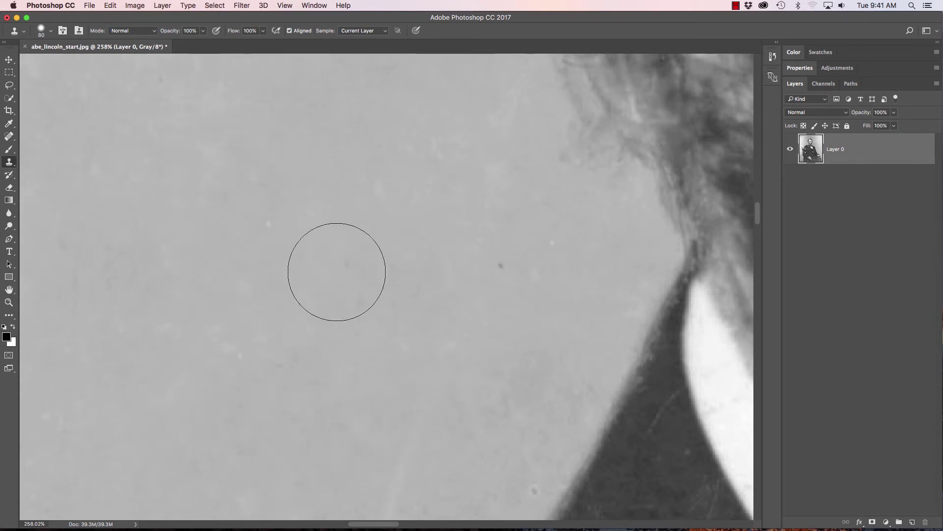
{"action": "left_click", "coordinate": [254, 274], "text": "alt"}
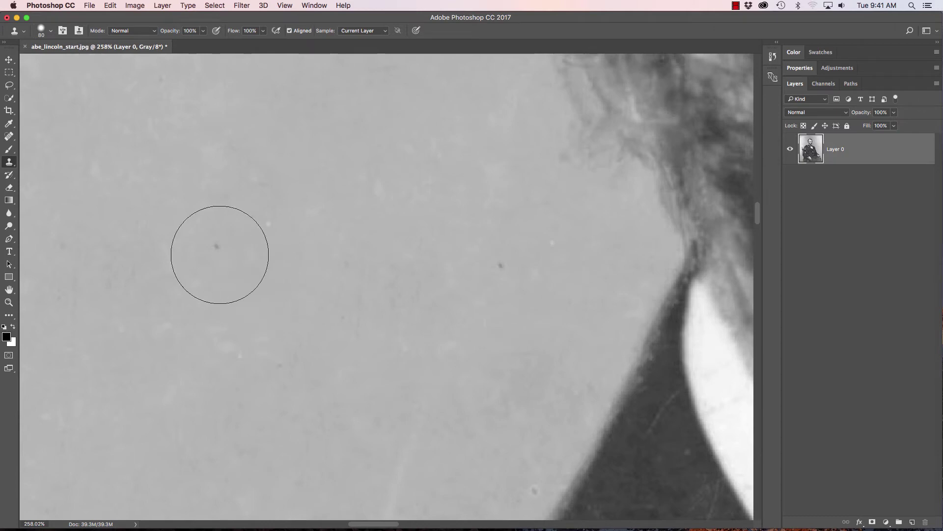
{"action": "left_click", "coordinate": [501, 266]}
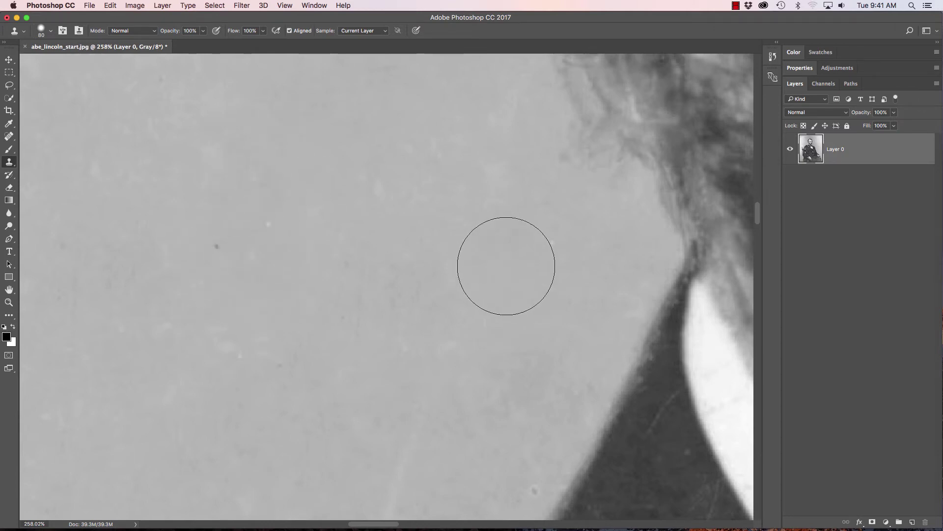
{"action": "left_click", "coordinate": [217, 246]}
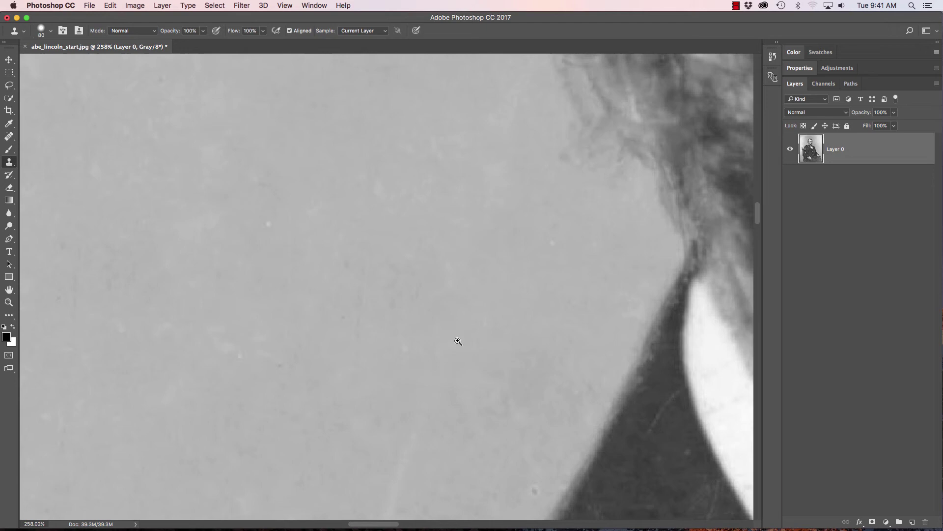
Try dabbing the existing clone source over the white scratch on the coat lapel, undoing each dab.
{"action": "left_click_drag", "start_coordinate": [458, 341], "coordinate": [411, 315]}
{"action": "left_click_drag", "start_coordinate": [522, 344], "coordinate": [370, 301]}
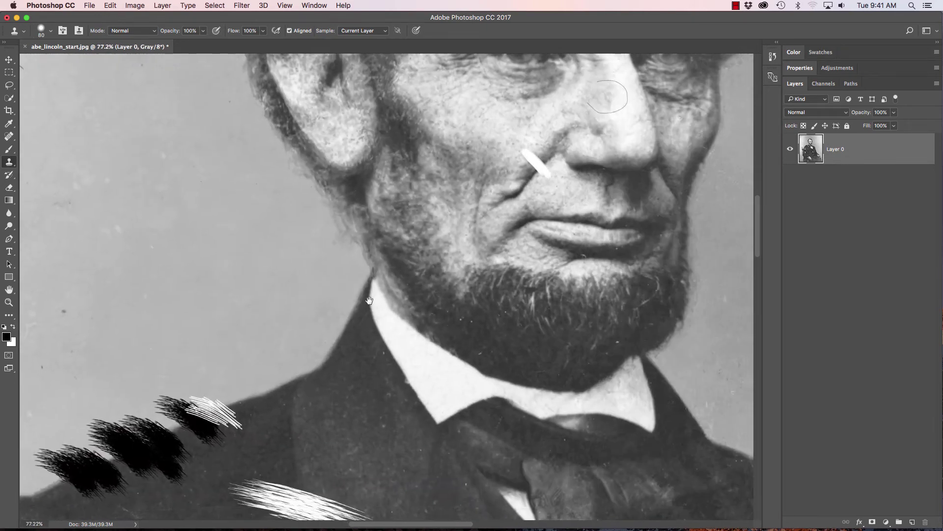
{"action": "left_click_drag", "start_coordinate": [499, 288], "coordinate": [351, 378]}
{"action": "left_click_drag", "start_coordinate": [232, 484], "coordinate": [411, 315]}
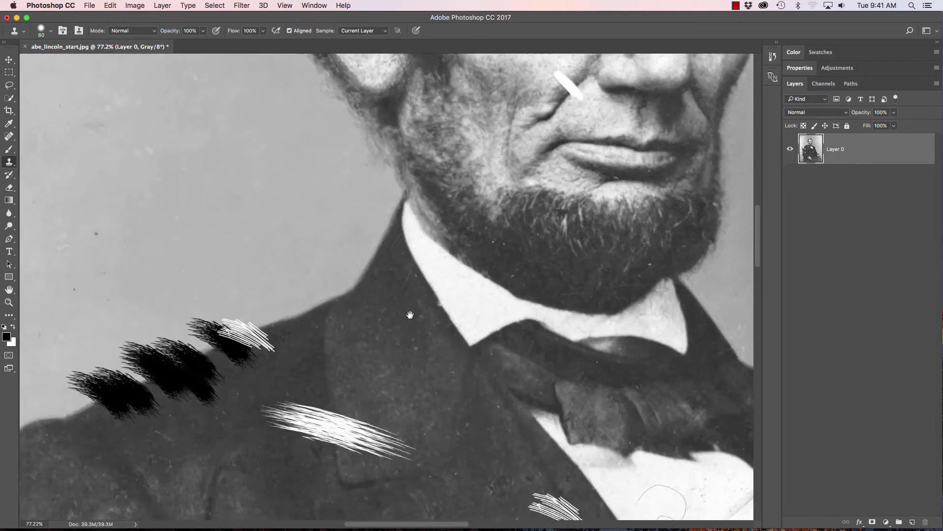
{"action": "mouse_move", "coordinate": [361, 363]}
{"action": "left_mouse_down"}
{"action": "mouse_move", "coordinate": [379, 288]}
{"action": "mouse_move", "coordinate": [391, 324]}
{"action": "mouse_move", "coordinate": [408, 323]}
{"action": "mouse_move", "coordinate": [398, 321]}
{"action": "left_mouse_up"}
{"action": "left_click", "coordinate": [329, 304]}
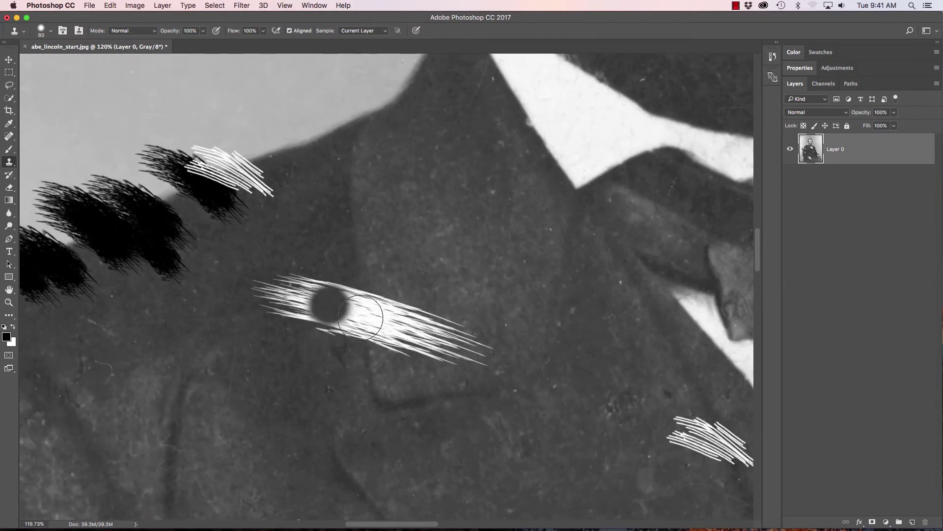
{"action": "key", "text": "ctrl+z"}
{"action": "left_click", "coordinate": [375, 320]}
{"action": "key", "text": "ctrl+z"}
{"action": "left_click", "coordinate": [427, 313]}
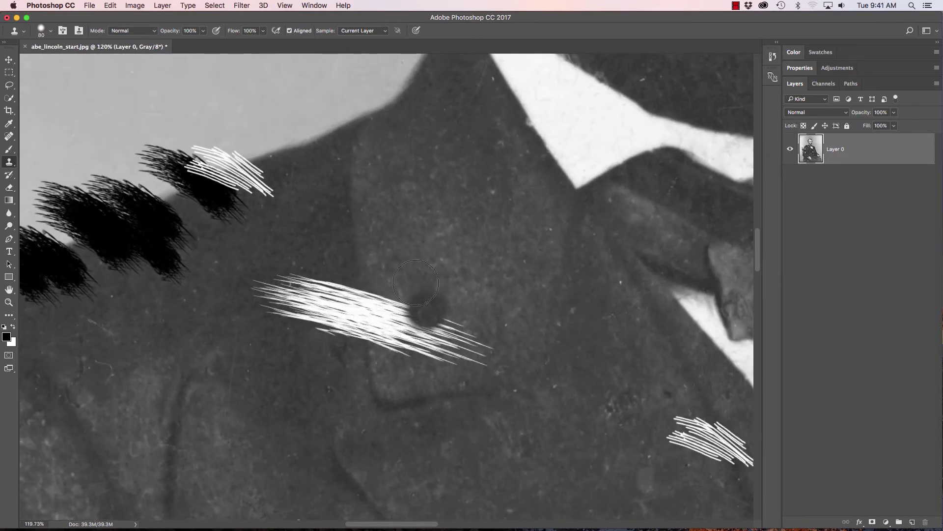
{"action": "key", "text": "ctrl+z"}
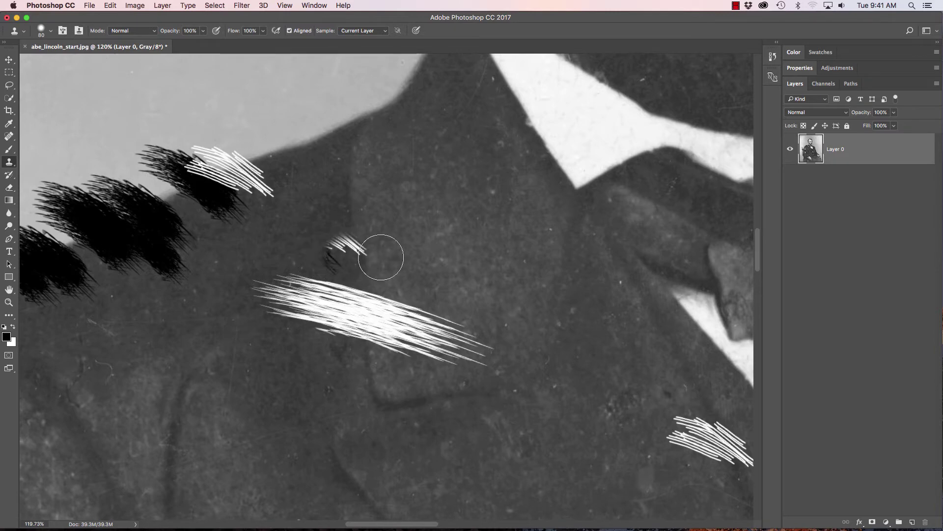
Enlarge the Clone Stamp brush to 100 px, sample clean lapel fabric, and clone over the part of the white scratch lying on the lapel.
{"action": "left_click", "coordinate": [415, 260], "text": "alt"}
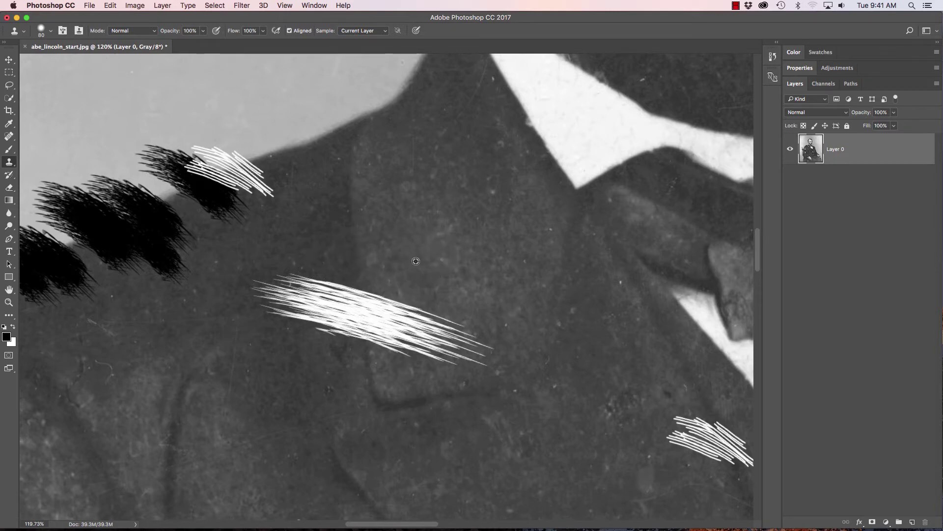
{"action": "key", "text": "bracketright"}
{"action": "key", "text": "bracketright"}
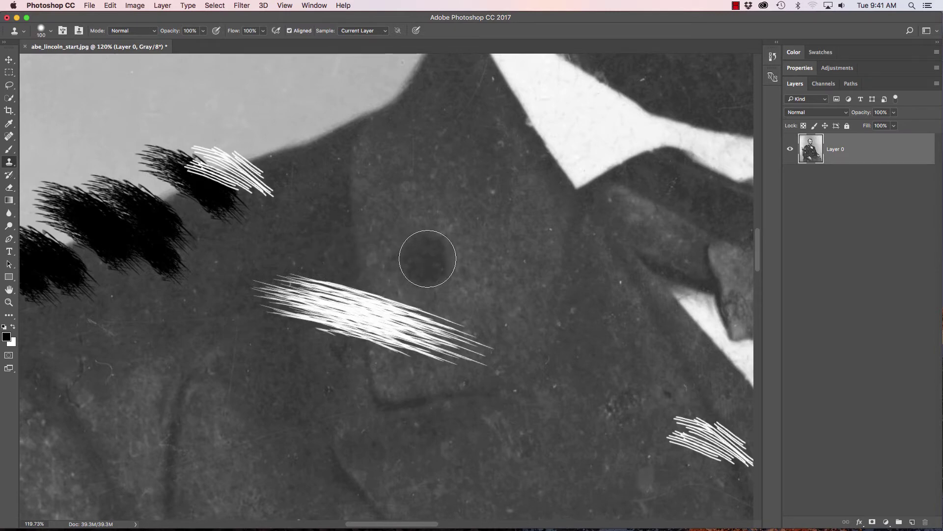
{"action": "left_click", "coordinate": [435, 256], "text": "alt"}
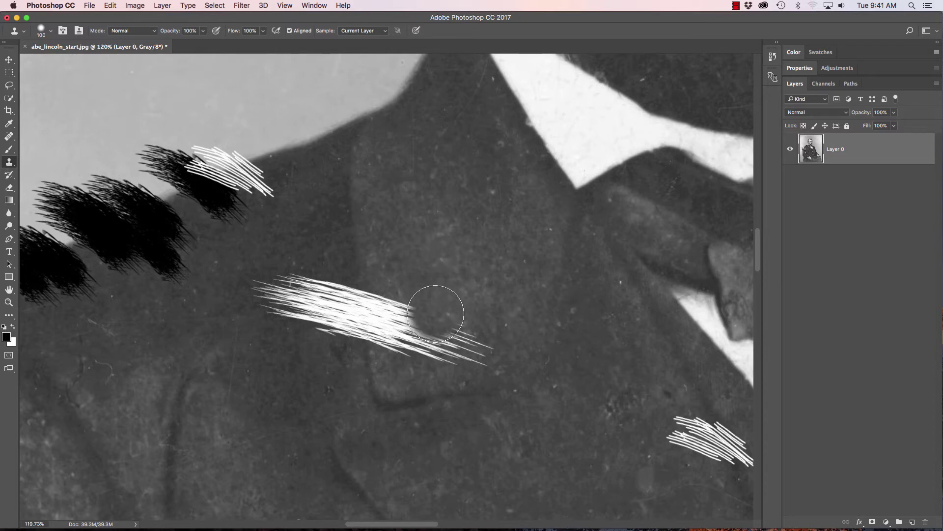
{"action": "mouse_move", "coordinate": [439, 324]}
{"action": "left_mouse_down"}
{"action": "mouse_move", "coordinate": [483, 349]}
{"action": "mouse_move", "coordinate": [437, 351]}
{"action": "left_mouse_up"}
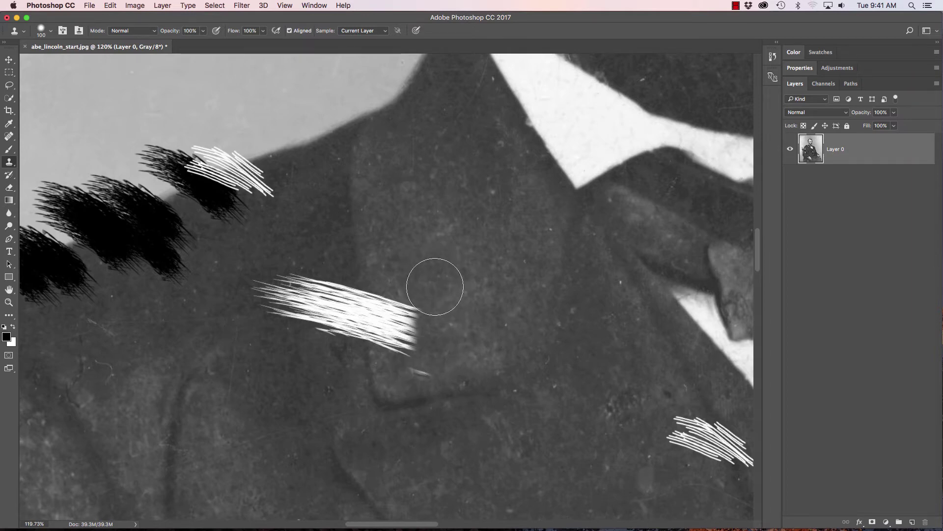
{"action": "mouse_move", "coordinate": [430, 348]}
{"action": "left_mouse_down"}
{"action": "mouse_move", "coordinate": [421, 362]}
{"action": "mouse_move", "coordinate": [406, 343]}
{"action": "mouse_move", "coordinate": [400, 295]}
{"action": "mouse_move", "coordinate": [400, 322]}
{"action": "left_mouse_up"}
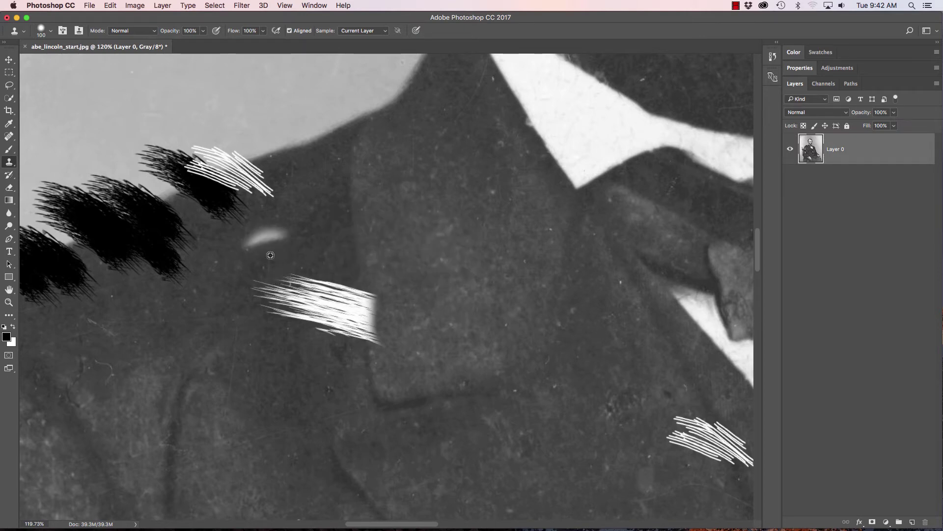
Clone clean coat fabric over the shoulder-side part of the white scratch, up to the lapel edge.
{"action": "mouse_move", "coordinate": [275, 344]}
{"action": "left_mouse_down"}
{"action": "mouse_move", "coordinate": [263, 285]}
{"action": "mouse_move", "coordinate": [270, 306]}
{"action": "left_mouse_up"}
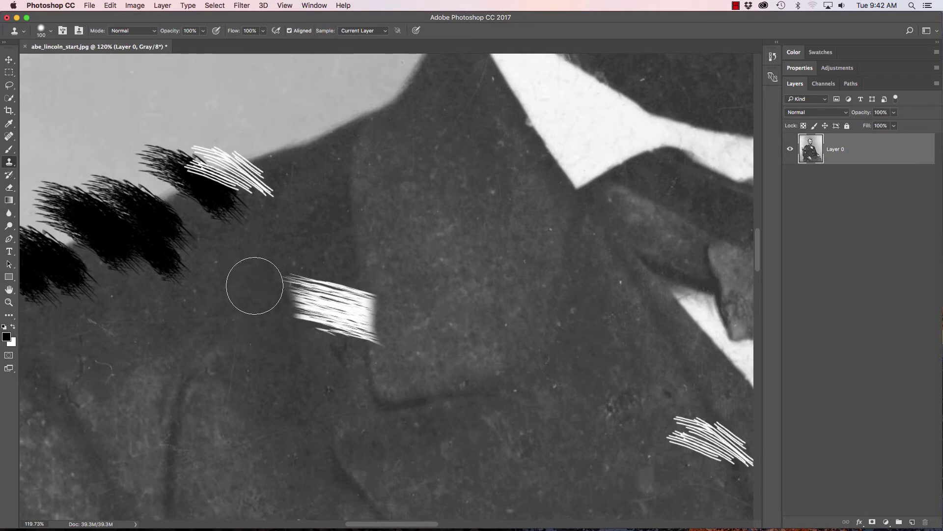
{"action": "mouse_move", "coordinate": [273, 312]}
{"action": "left_mouse_down"}
{"action": "mouse_move", "coordinate": [301, 323]}
{"action": "mouse_move", "coordinate": [293, 290]}
{"action": "mouse_move", "coordinate": [310, 323]}
{"action": "mouse_move", "coordinate": [326, 331]}
{"action": "mouse_move", "coordinate": [320, 291]}
{"action": "left_mouse_up"}
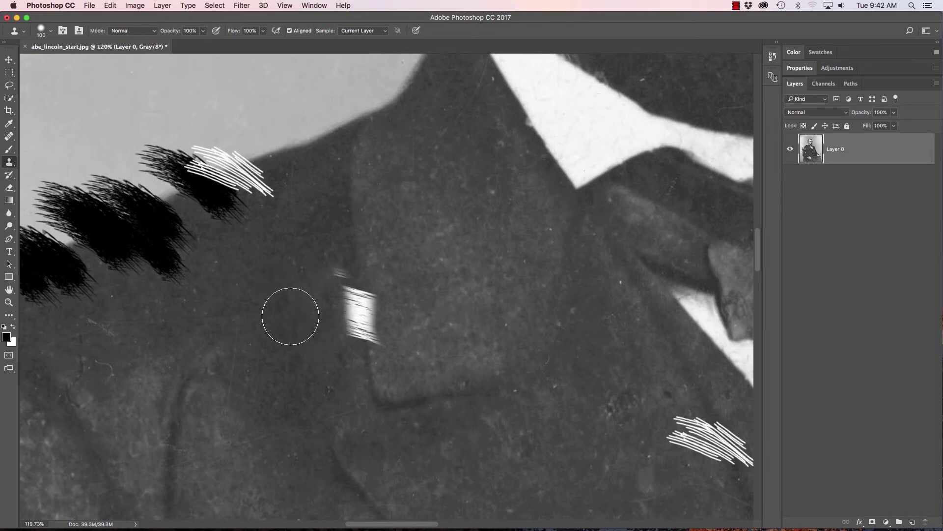
{"action": "left_click_drag", "start_coordinate": [323, 387], "coordinate": [329, 280]}
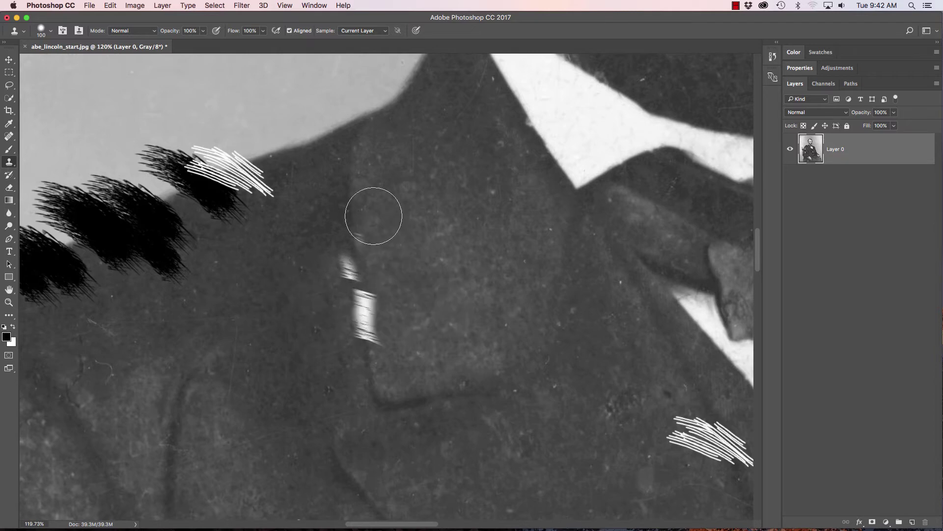
Sample the intact lapel edge above the damage and clone it down over the remaining white scratch, keeping the edge aligned.
{"action": "mouse_move", "coordinate": [354, 188]}
{"action": "left_mouse_down"}
{"action": "mouse_move", "coordinate": [367, 381]}
{"action": "mouse_move", "coordinate": [350, 204]}
{"action": "left_mouse_up"}
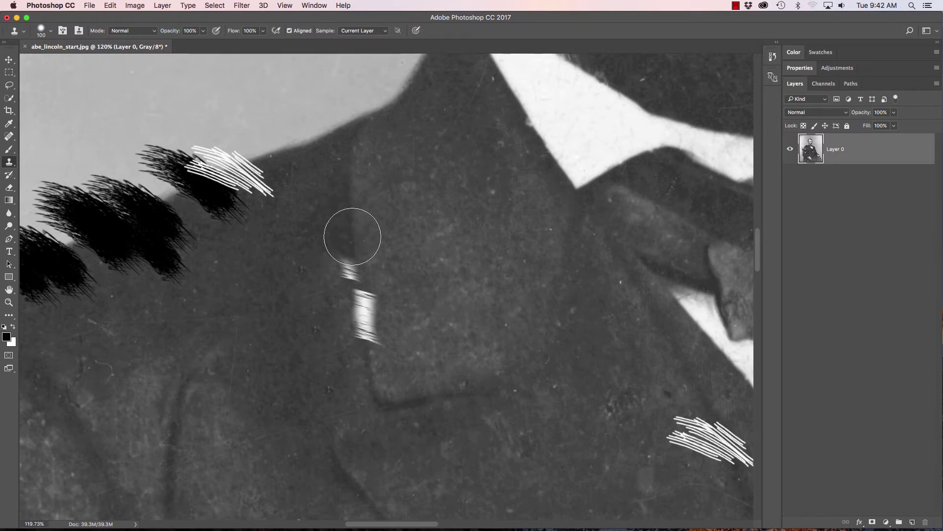
{"action": "left_click_drag", "start_coordinate": [353, 236], "coordinate": [358, 275]}
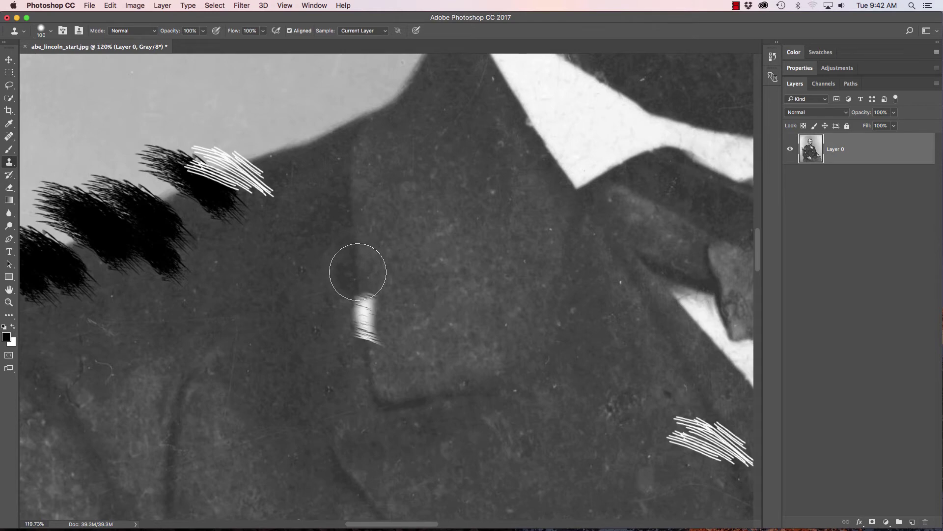
{"action": "left_click_drag", "start_coordinate": [358, 272], "coordinate": [363, 316]}
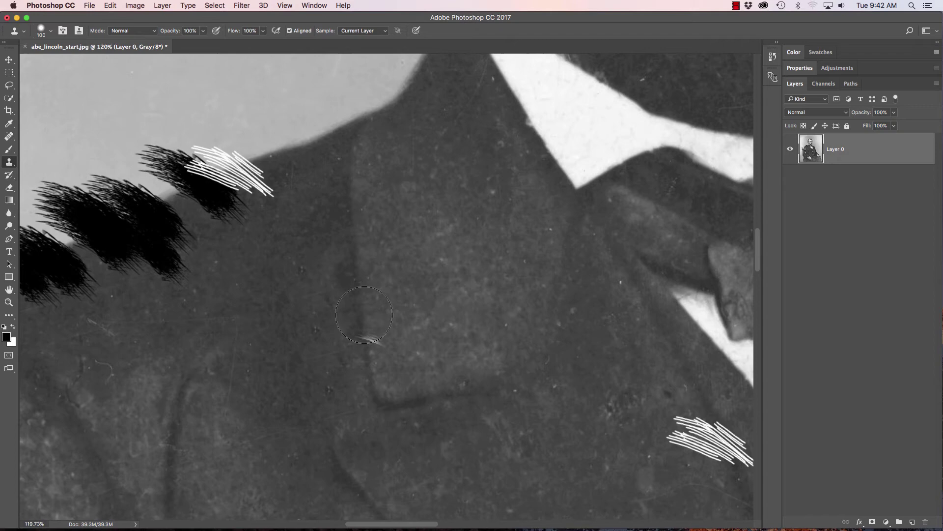
{"action": "left_click_drag", "start_coordinate": [364, 314], "coordinate": [368, 338]}
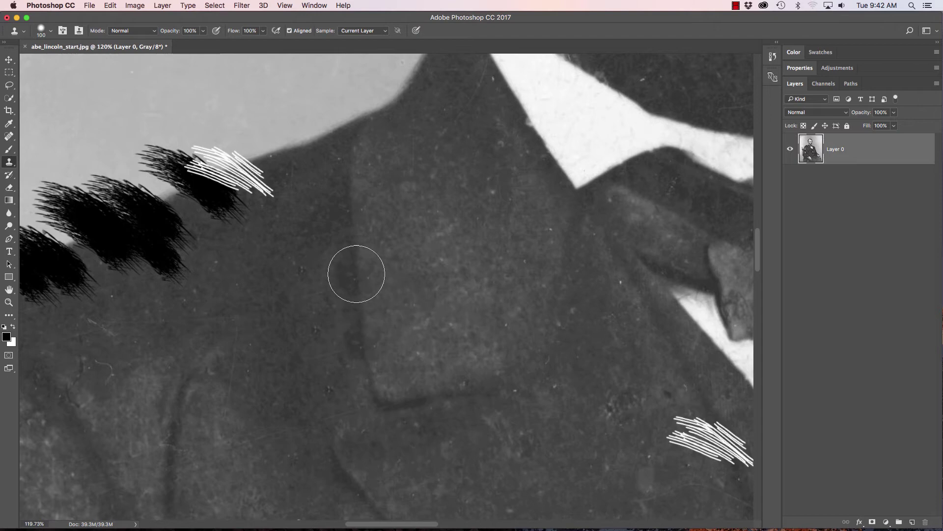
Reduce the brush to 60 px and clone fresh coat texture over the repeated dark spots and smudges beside the lapel.
{"action": "key", "text": "["}
{"action": "key", "text": "["}
{"action": "key", "text": "["}
{"action": "key", "text": "["}
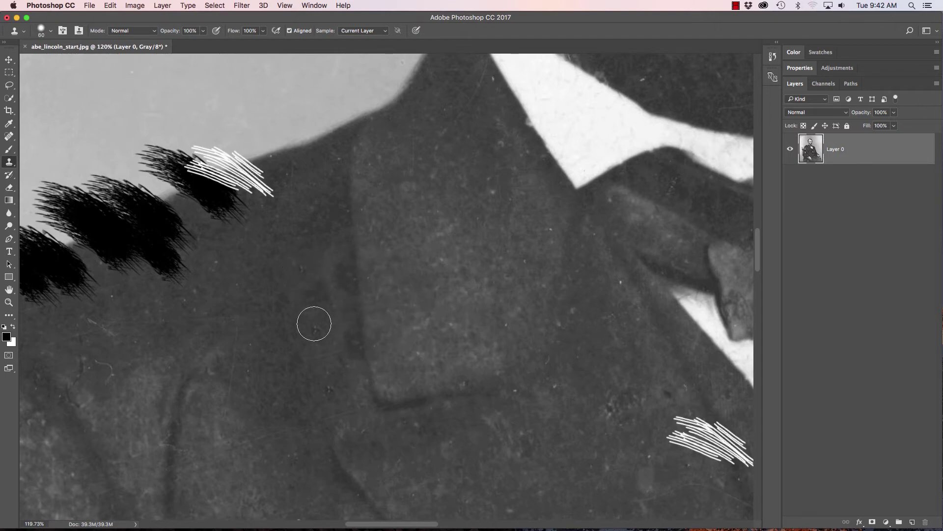
{"action": "left_click", "coordinate": [254, 279], "text": "alt"}
{"action": "left_click", "coordinate": [302, 272]}
{"action": "left_click", "coordinate": [320, 238], "text": "alt"}
{"action": "left_click_drag", "start_coordinate": [328, 249], "coordinate": [338, 291]}
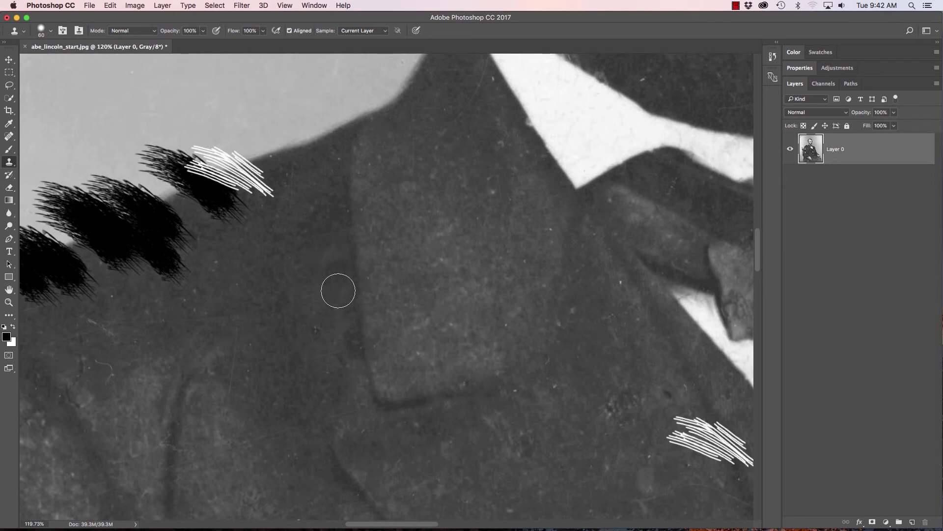
{"action": "left_click", "coordinate": [278, 382], "text": "alt"}
{"action": "left_click_drag", "start_coordinate": [333, 356], "coordinate": [342, 349]}
Clone the intact hairline edge at the temple over the middle of the white scratches, adjusting the brush to 50 px.
{"action": "left_click_drag", "start_coordinate": [482, 324], "coordinate": [367, 294]}
{"action": "scroll", "coordinate": [475, 318], "scroll_direction": "down", "scroll_amount": 8}
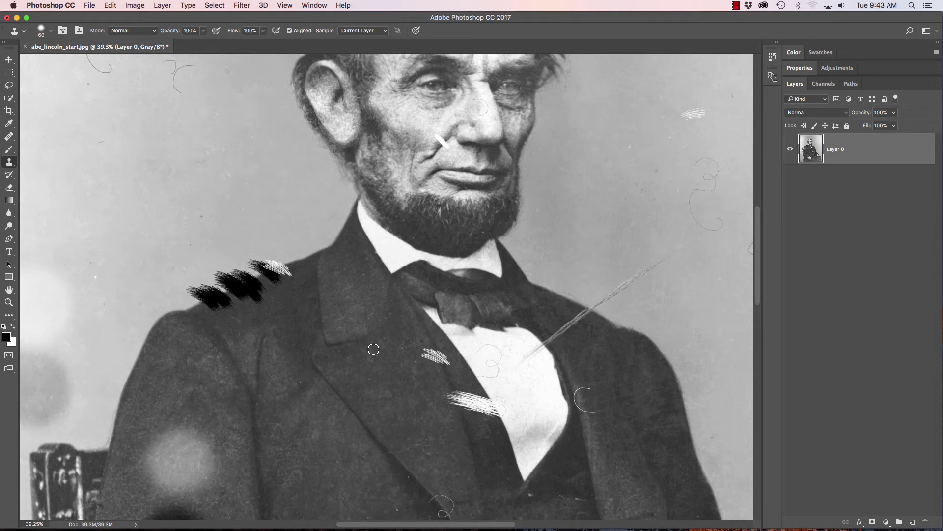
{"action": "left_click_drag", "start_coordinate": [426, 318], "coordinate": [342, 344]}
{"action": "left_click_drag", "start_coordinate": [351, 255], "coordinate": [332, 409]}
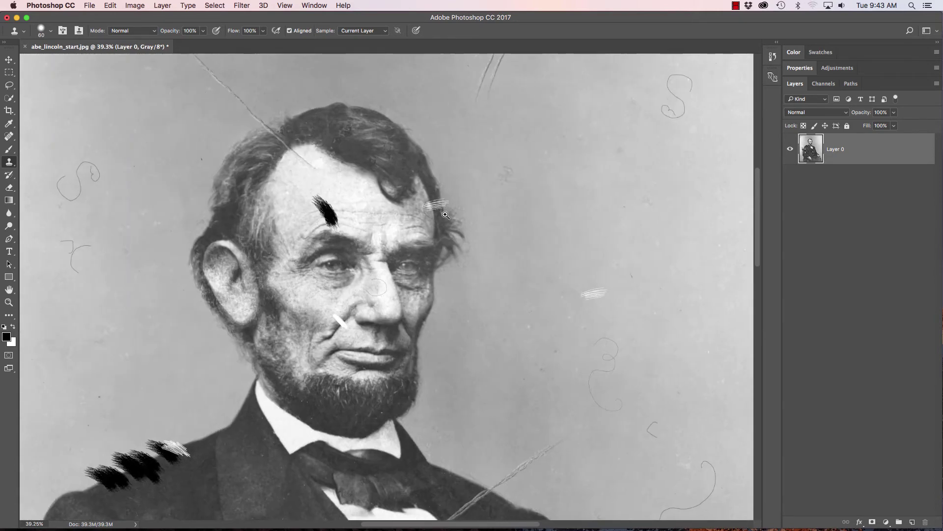
{"action": "mouse_move", "coordinate": [438, 222]}
{"action": "left_mouse_down"}
{"action": "mouse_move", "coordinate": [453, 228]}
{"action": "mouse_move", "coordinate": [392, 258]}
{"action": "mouse_move", "coordinate": [372, 241]}
{"action": "left_mouse_up"}
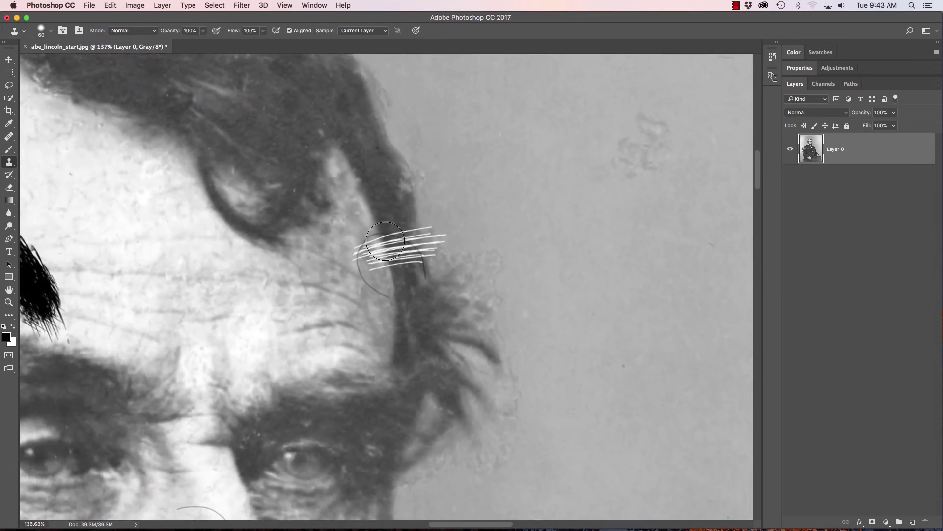
{"action": "left_click", "coordinate": [369, 205], "text": "alt"}
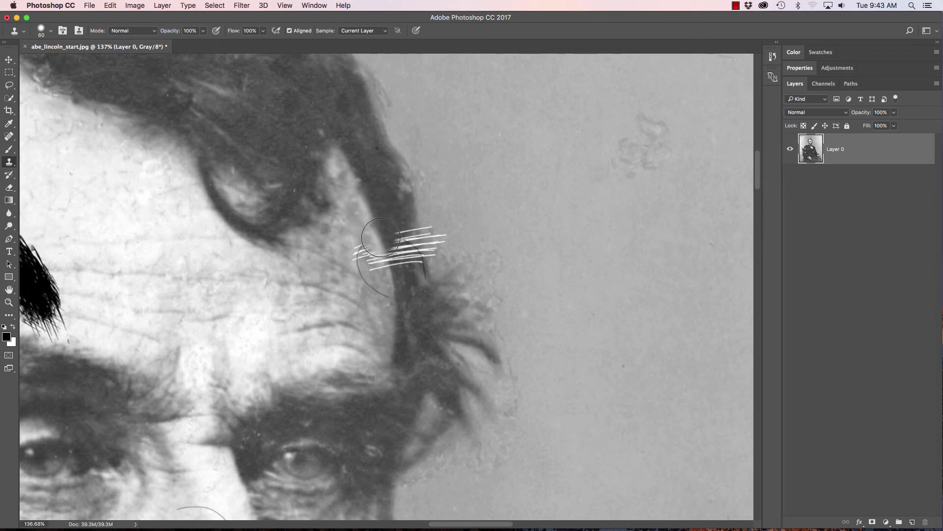
{"action": "left_click", "coordinate": [378, 224], "text": "alt"}
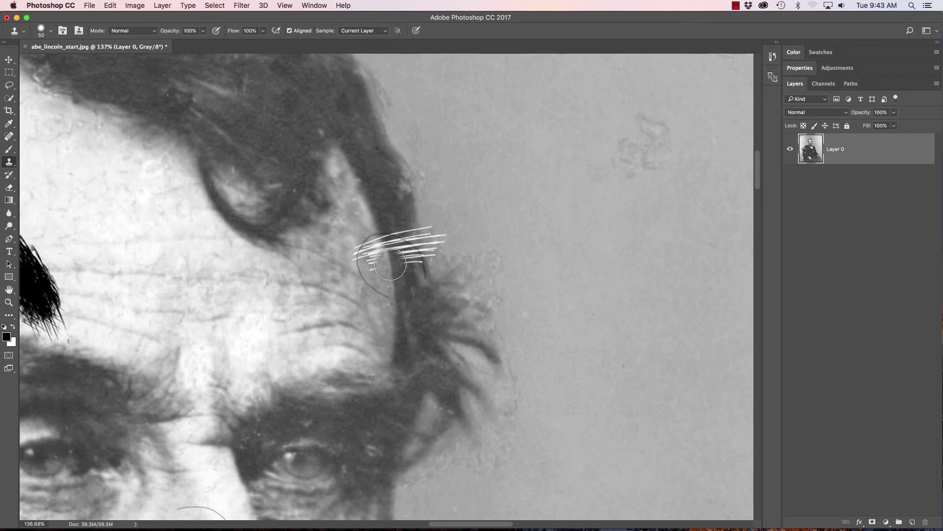
{"action": "key", "text": "bracketright"}
{"action": "key", "text": "bracketright"}
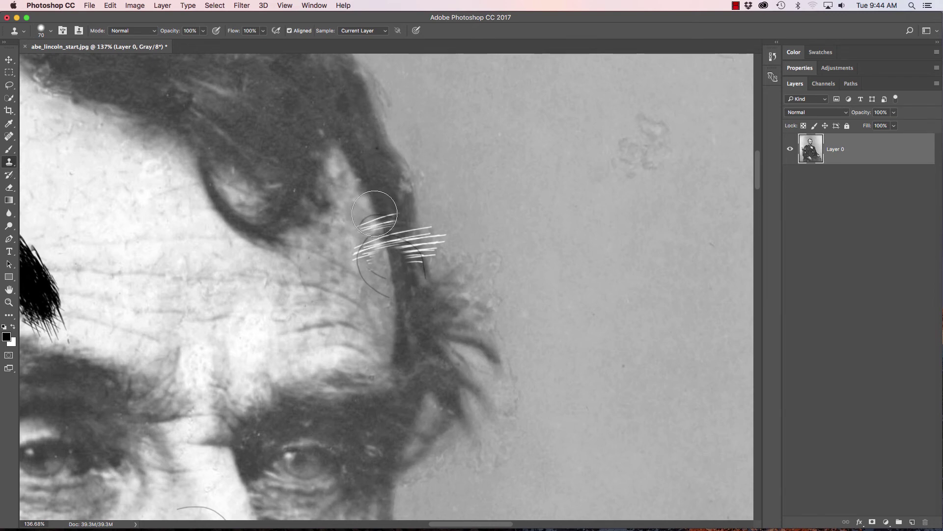
{"action": "key", "text": "bracketleft"}
{"action": "key", "text": "bracketleft"}
{"action": "left_click", "coordinate": [389, 260], "text": "alt"}
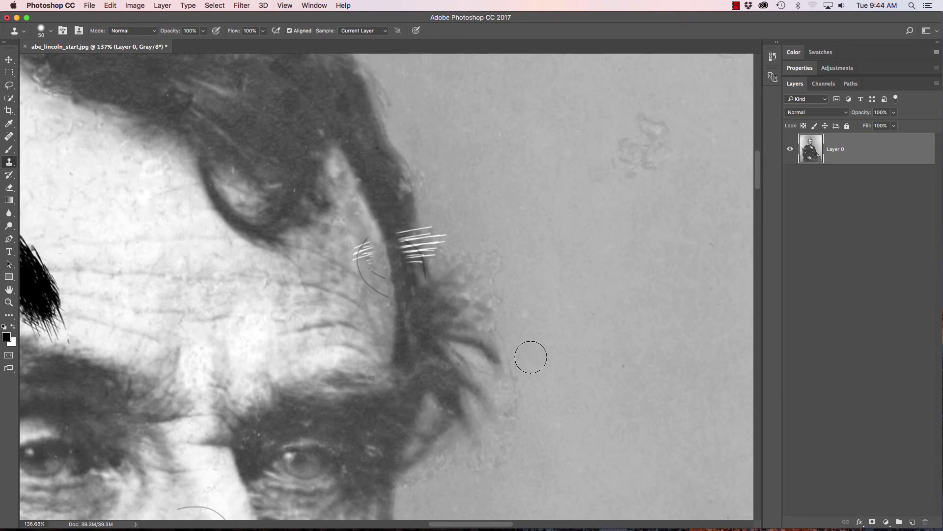
Clone forehead skin over the white scratches and dark curved line beside the hairline with a 40 px brush, undoing unsuitable strokes.
{"action": "mouse_move", "coordinate": [459, 311]}
{"action": "left_mouse_down"}
{"action": "mouse_move", "coordinate": [415, 292]}
{"action": "mouse_move", "coordinate": [501, 324]}
{"action": "left_mouse_up"}
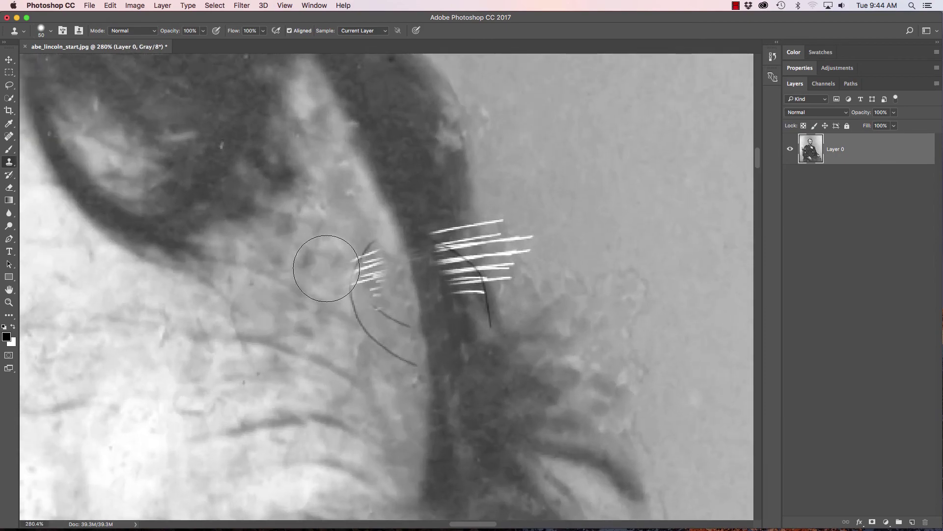
{"action": "key", "text": "["}
{"action": "left_click", "coordinate": [309, 253], "text": "alt"}
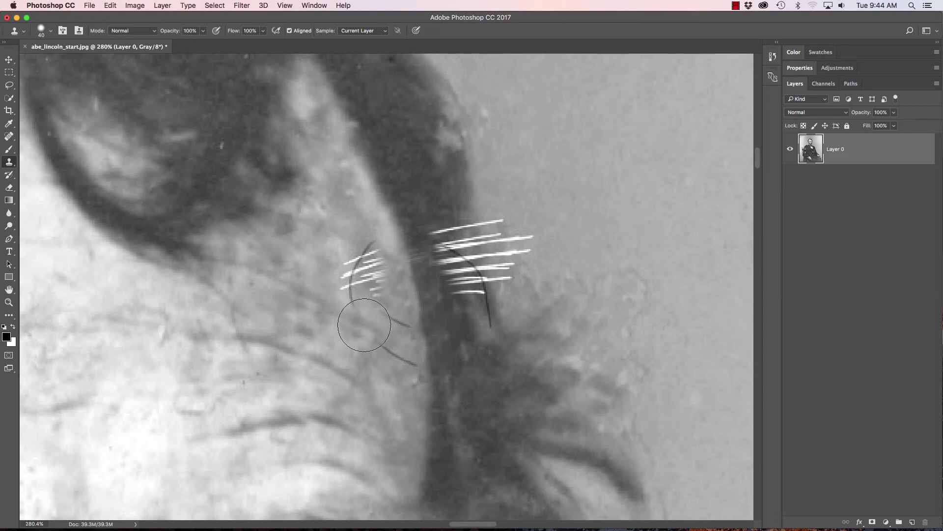
{"action": "left_click", "coordinate": [345, 298]}
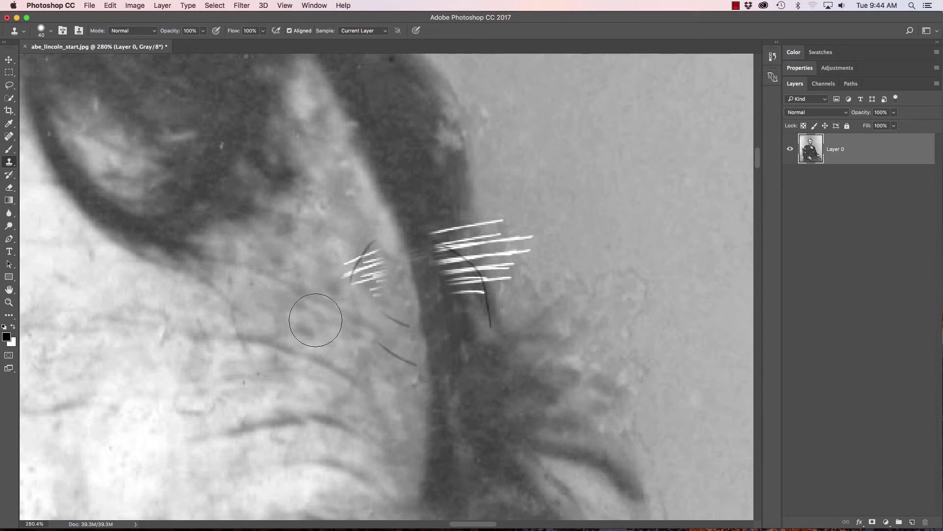
{"action": "key", "text": "super+alt+z"}
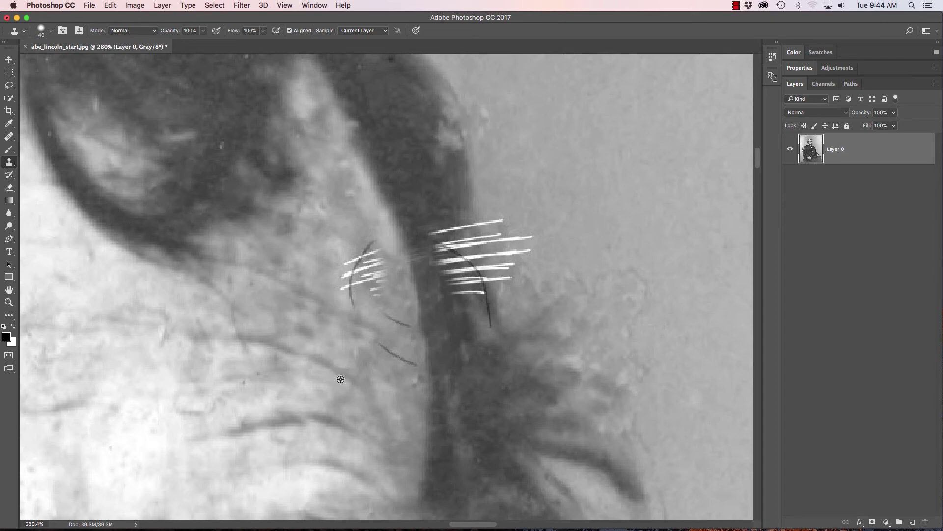
{"action": "left_click", "coordinate": [321, 259], "text": "alt"}
{"action": "left_click_drag", "start_coordinate": [337, 264], "coordinate": [394, 297]}
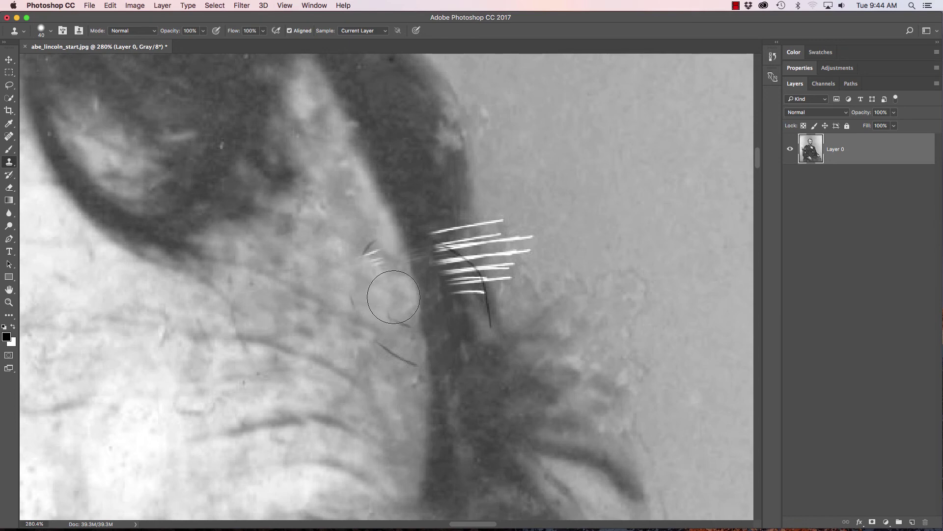
{"action": "key", "text": "super+alt+z"}
{"action": "key", "text": "super+alt+z"}
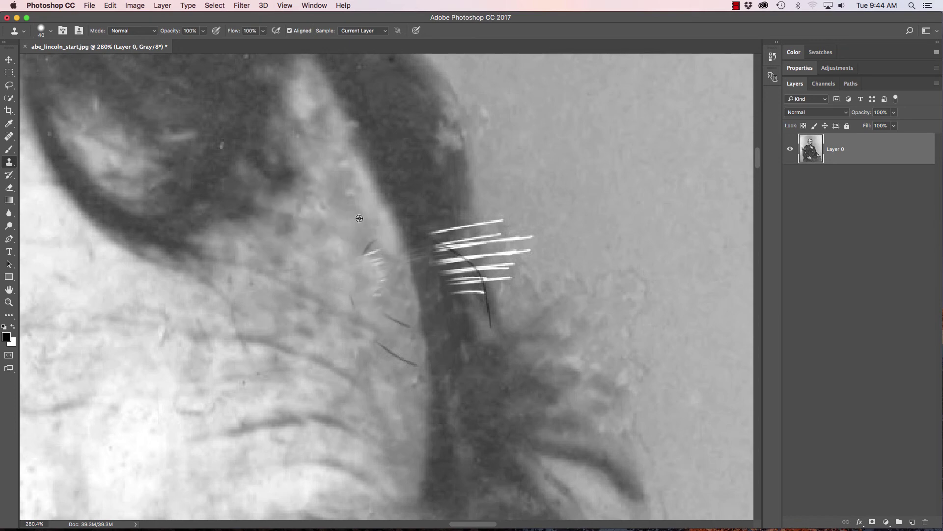
Reduce the brush to 35 px, resample nearby forehead skin, and clone out the lower dark line segment beside the hairline.
{"action": "left_click", "coordinate": [360, 219], "text": "alt"}
{"action": "key", "text": "["}
{"action": "left_click", "coordinate": [375, 359]}
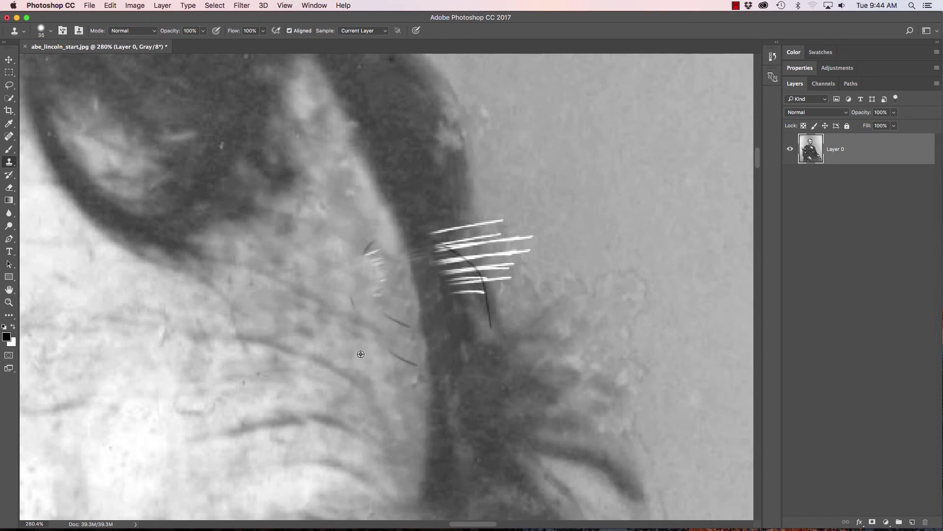
{"action": "left_click", "coordinate": [361, 354], "text": "alt"}
{"action": "left_click", "coordinate": [403, 358]}
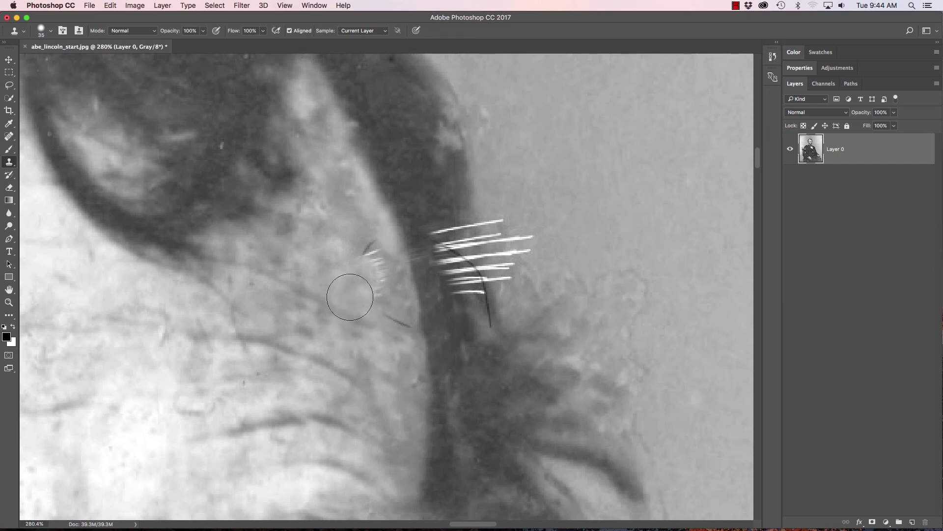
Reduce the brush to 15 px and clone out the remaining short dark line on the forehead beside the hairline.
{"action": "key", "text": "bracketleft"}
{"action": "key", "text": "bracketleft"}
{"action": "key", "text": "bracketleft"}
{"action": "key", "text": "bracketleft"}
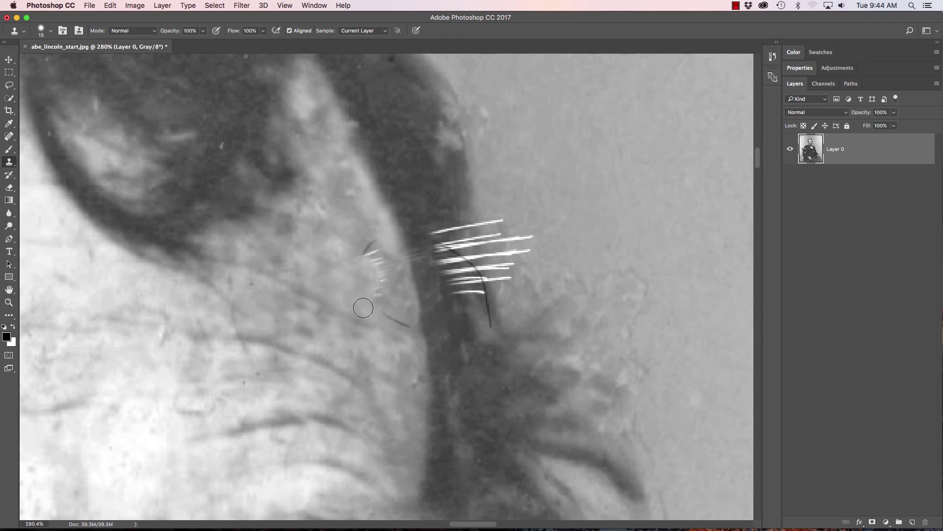
{"action": "left_click_drag", "start_coordinate": [363, 307], "coordinate": [411, 326]}
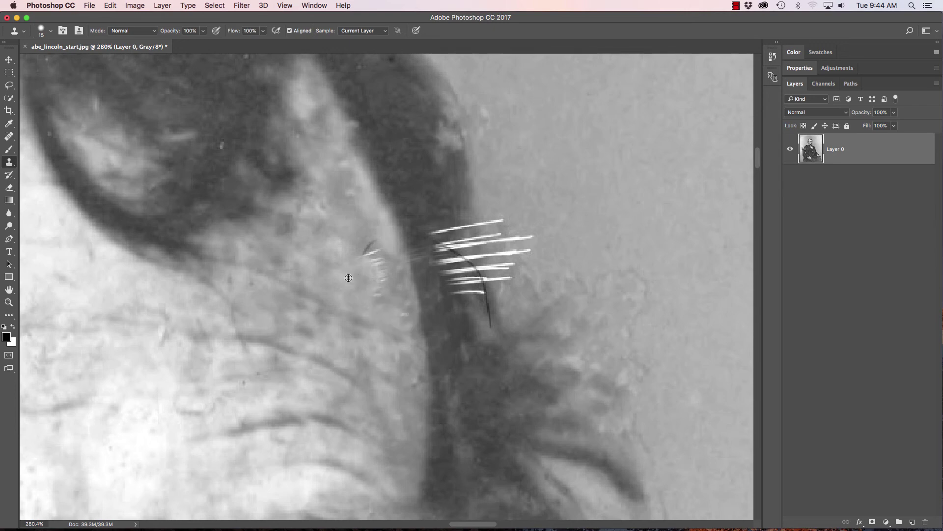
Sample clean forehead skin and clone away the leftover white and dark scratch remnants and bright specks near the hairline.
{"action": "left_click", "coordinate": [348, 278], "text": "alt"}
{"action": "left_click_drag", "start_coordinate": [353, 248], "coordinate": [392, 276]}
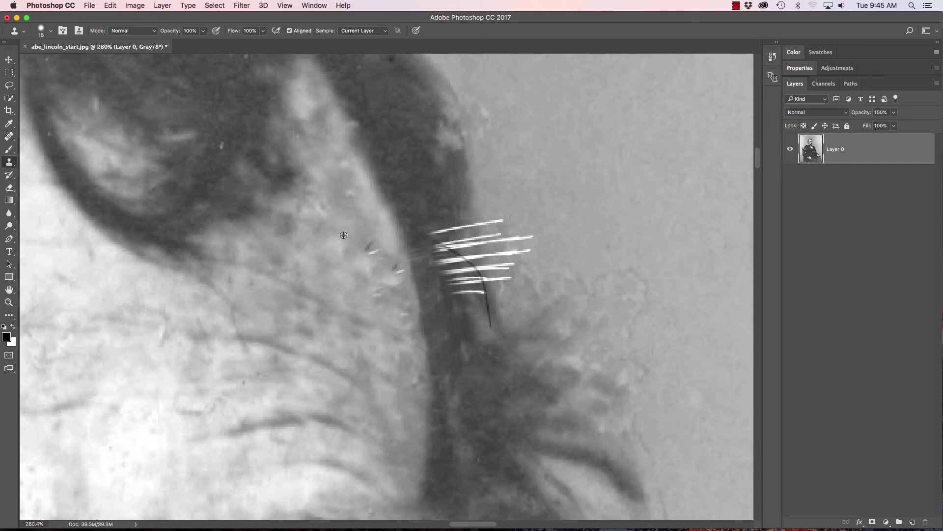
{"action": "left_click_drag", "start_coordinate": [367, 244], "coordinate": [394, 269]}
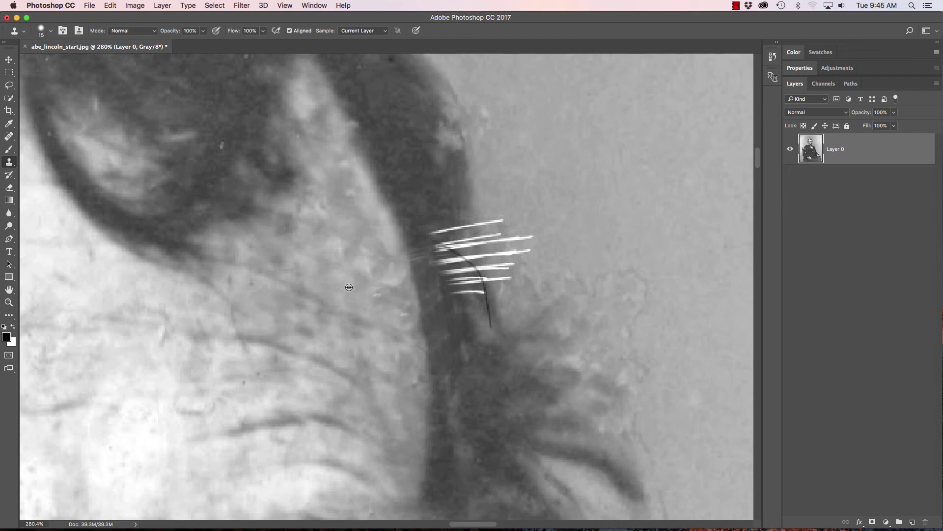
{"action": "left_click", "coordinate": [377, 294]}
{"action": "left_click", "coordinate": [405, 313]}
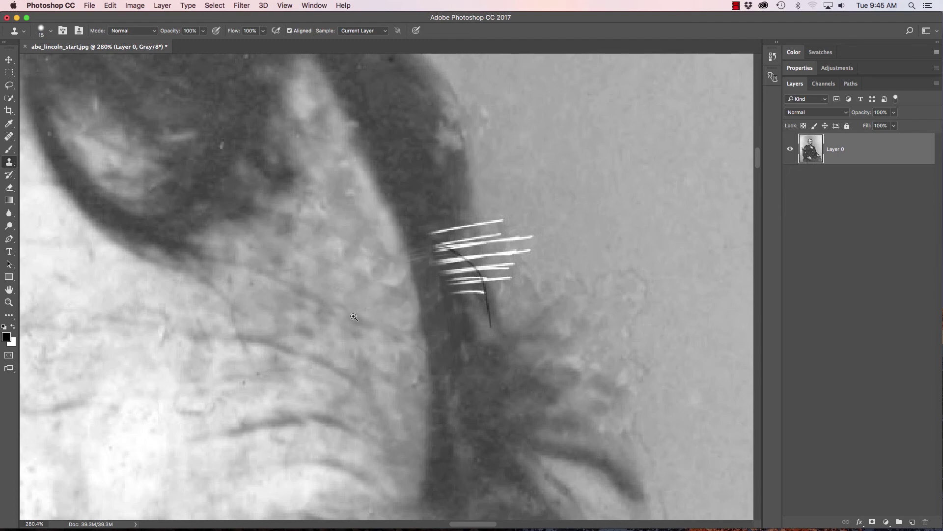
{"action": "scroll", "coordinate": [410, 324], "scroll_direction": "down", "scroll_amount": 10}
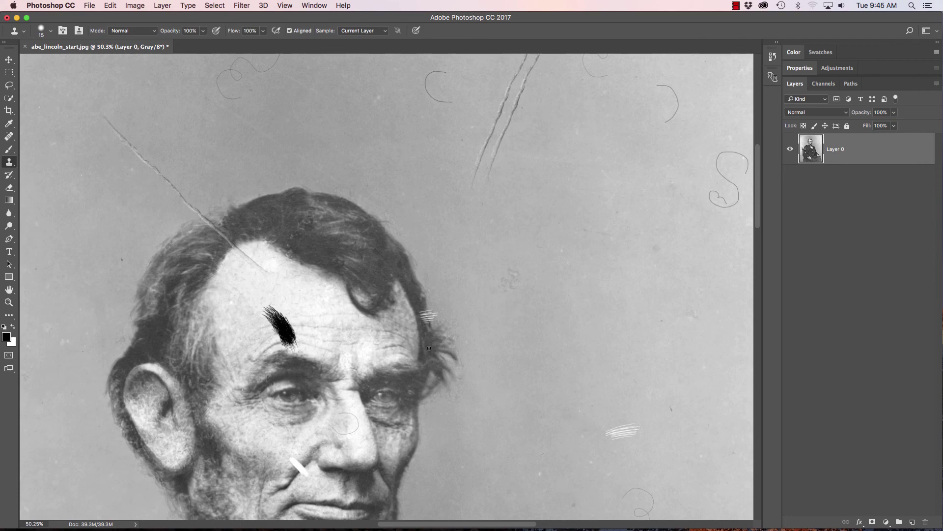
Examine the remaining damage around the hairline, face, shoulder and coat.
{"action": "scroll", "coordinate": [421, 318], "scroll_direction": "up", "scroll_amount": 5}
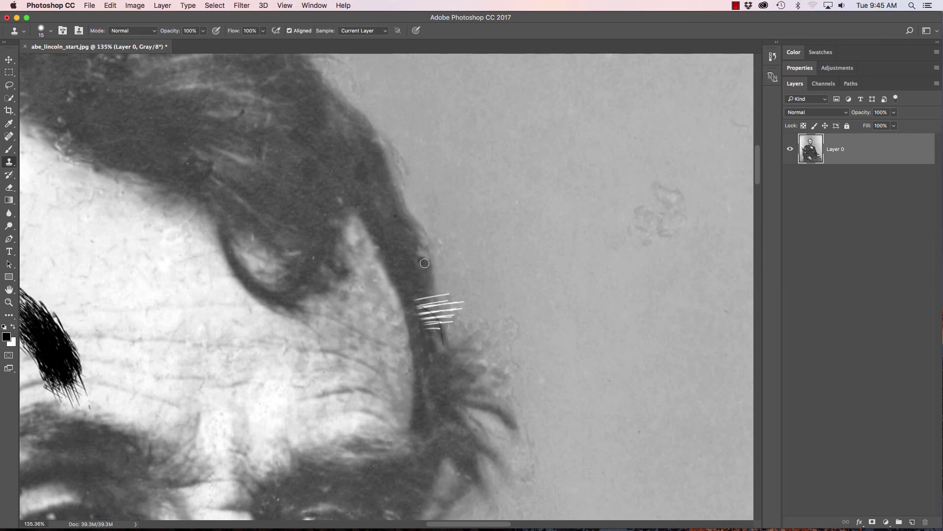
{"action": "scroll", "coordinate": [369, 297], "scroll_direction": "down", "scroll_amount": 5}
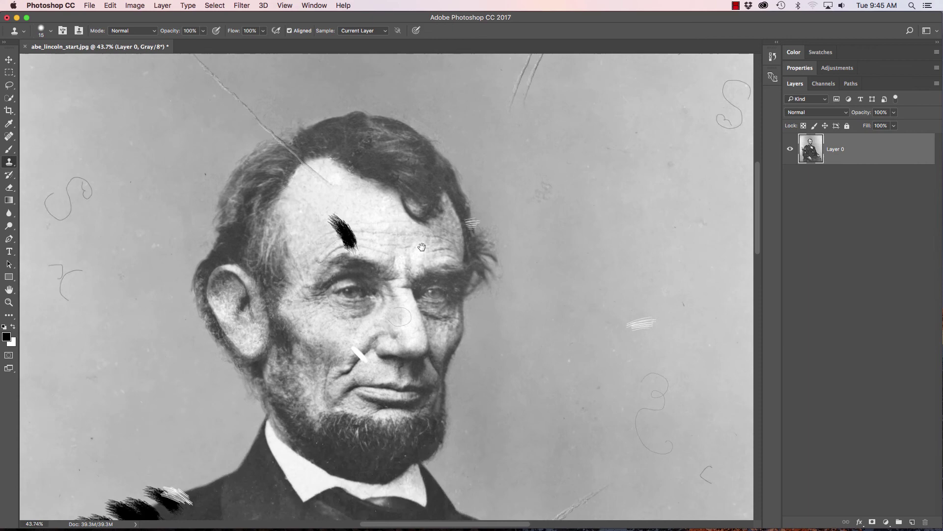
{"action": "left_click_drag", "start_coordinate": [422, 246], "coordinate": [427, 243]}
{"action": "left_click_drag", "start_coordinate": [365, 287], "coordinate": [418, 242]}
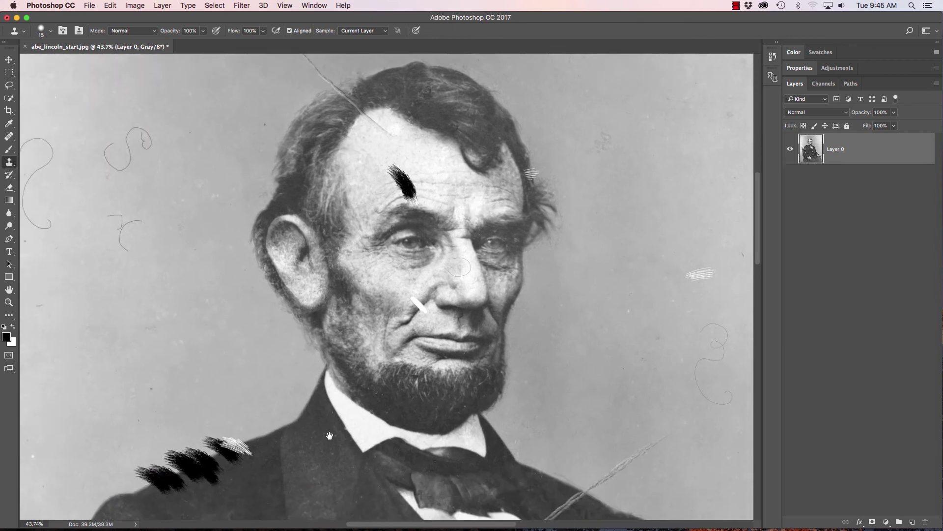
{"action": "left_click_drag", "start_coordinate": [329, 435], "coordinate": [320, 336]}
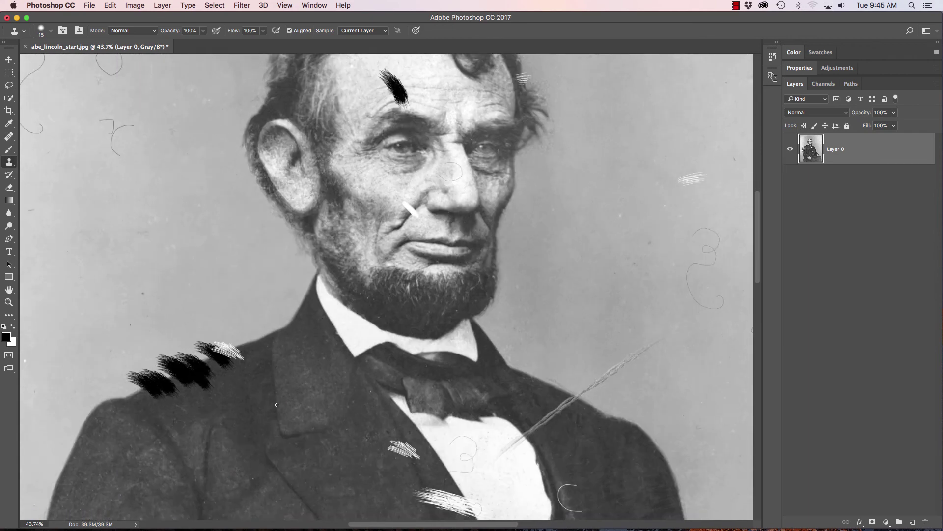
{"action": "left_click_drag", "start_coordinate": [465, 231], "coordinate": [467, 268]}
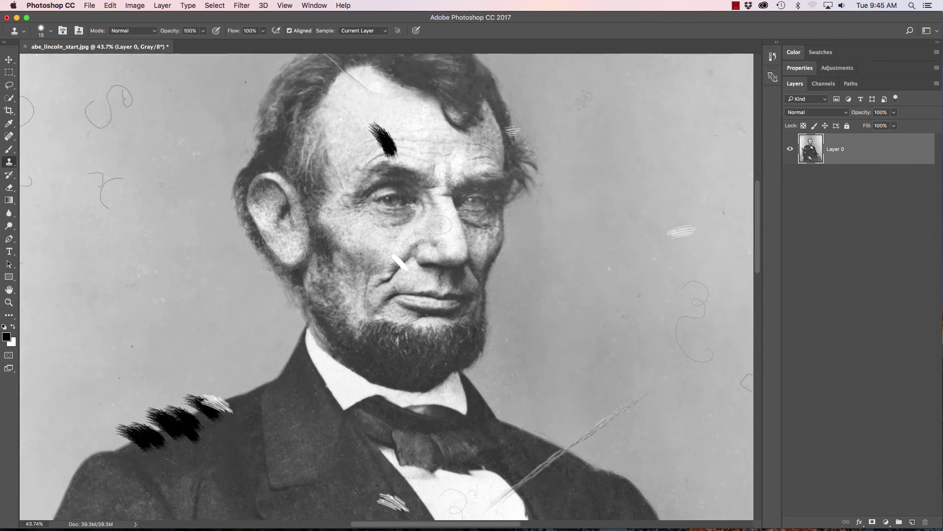
{"action": "scroll", "coordinate": [305, 369], "scroll_direction": "down", "scroll_amount": 2}
{"action": "scroll", "coordinate": [304, 369], "scroll_direction": "left", "scroll_amount": 1}
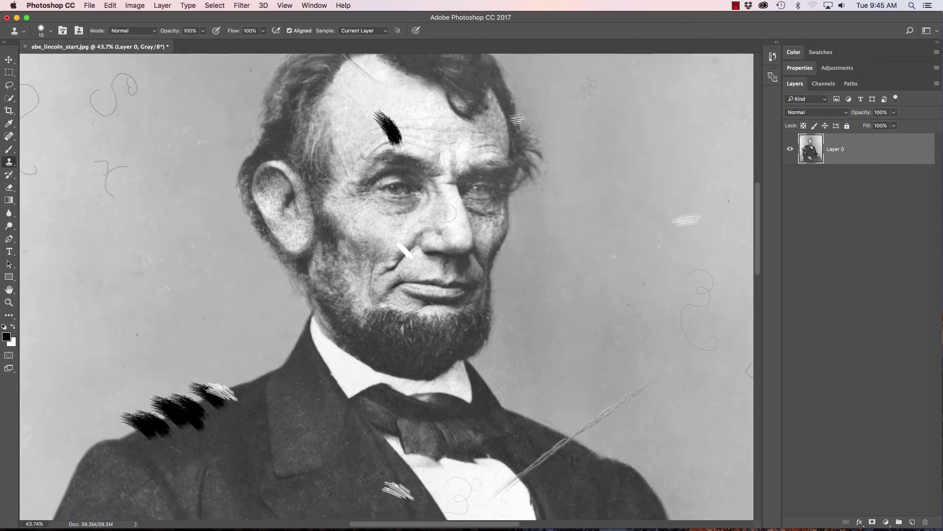
Enlarge the brush to 250 px, sample clean background beside the ear, and clone out the curved hook-shaped scribble next to it.
{"action": "left_click_drag", "start_coordinate": [120, 181], "coordinate": [245, 207]}
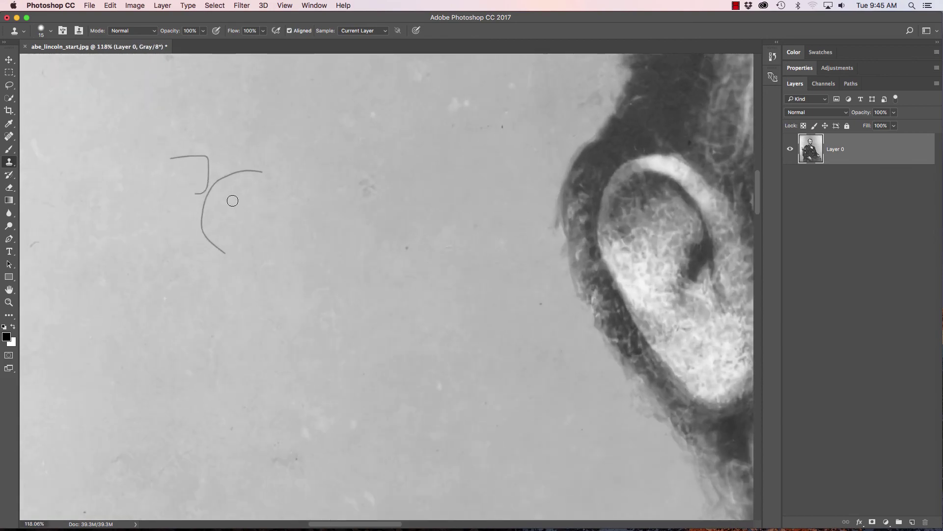
{"action": "key", "text": "bracketright"}
{"action": "key", "text": "bracketright"}
{"action": "key", "text": "bracketright"}
{"action": "key", "text": "bracketright"}
{"action": "key", "text": "bracketright"}
{"action": "key", "text": "bracketright"}
{"action": "key", "text": "bracketright"}
{"action": "key", "text": "bracketright"}
{"action": "key", "text": "bracketright"}
{"action": "key", "text": "bracketright"}
{"action": "key", "text": "bracketright"}
{"action": "key", "text": "bracketright"}
{"action": "key", "text": "bracketright"}
{"action": "key", "text": "bracketright"}
{"action": "key", "text": "bracketright"}
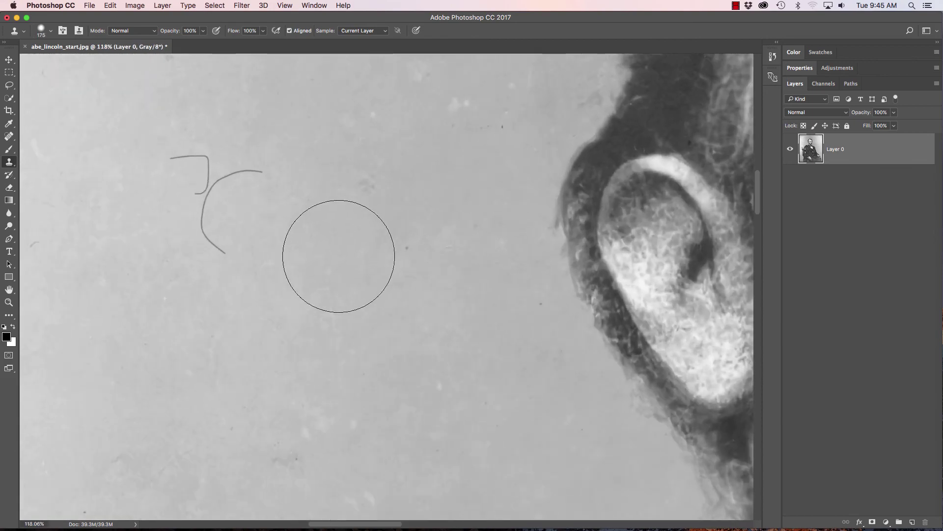
{"action": "key", "text": "bracketleft"}
{"action": "key", "text": "bracketleft"}
{"action": "key", "text": "bracketleft"}
{"action": "key", "text": "bracketleft"}
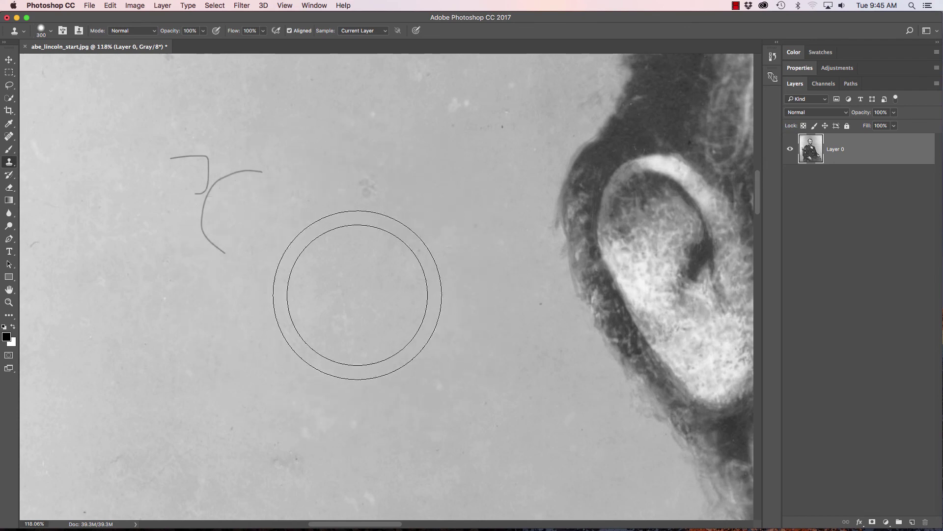
{"action": "left_click", "coordinate": [362, 290], "text": "alt"}
{"action": "mouse_move", "coordinate": [246, 212]}
{"action": "left_mouse_down"}
{"action": "mouse_move", "coordinate": [207, 185]}
{"action": "mouse_move", "coordinate": [210, 205]}
{"action": "mouse_move", "coordinate": [225, 210]}
{"action": "mouse_move", "coordinate": [209, 172]}
{"action": "mouse_move", "coordinate": [196, 170]}
{"action": "left_mouse_up"}
{"action": "mouse_move", "coordinate": [412, 325]}
{"action": "left_mouse_down"}
{"action": "mouse_move", "coordinate": [337, 278]}
{"action": "mouse_move", "coordinate": [413, 315]}
{"action": "left_mouse_up"}
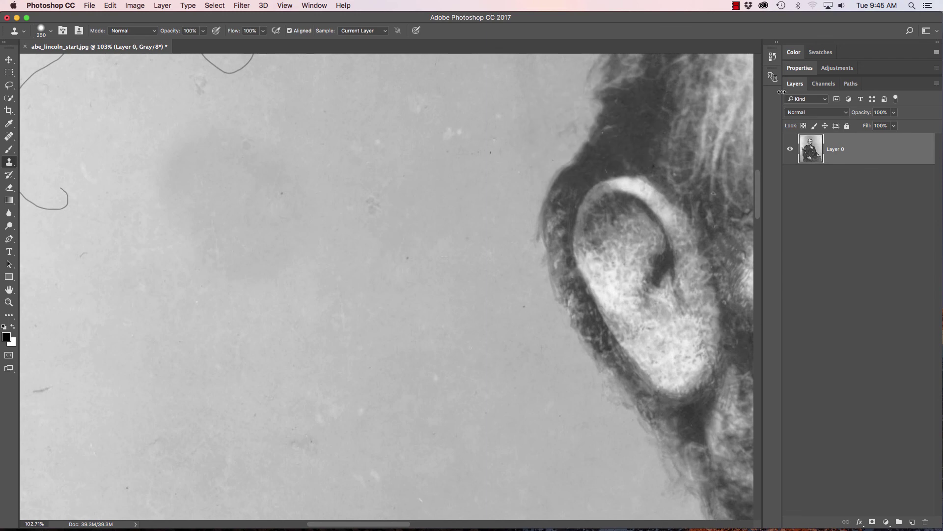
Revert the last three Clone Stamp history states and compare the background scribble area at different magnifications.
{"action": "left_click", "coordinate": [773, 58]}
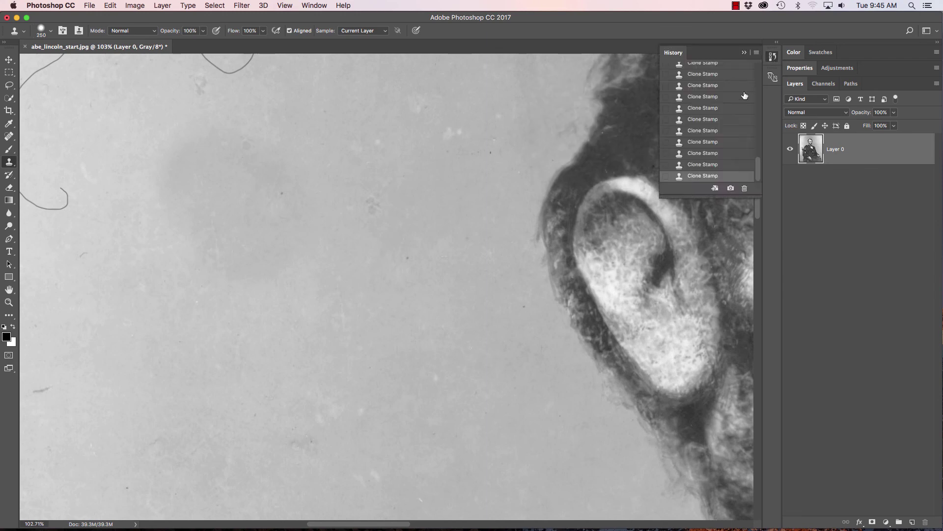
{"action": "left_click", "coordinate": [705, 154]}
{"action": "left_click", "coordinate": [703, 141]}
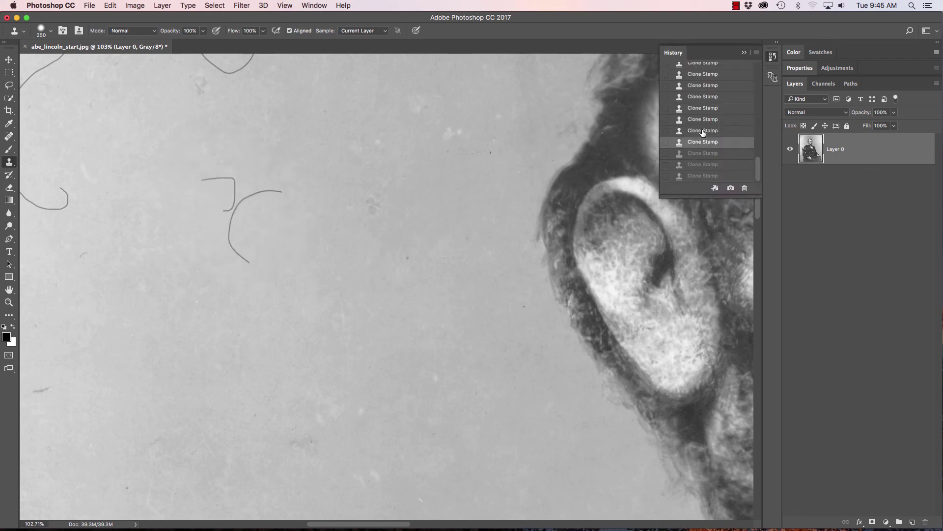
{"action": "left_click_drag", "start_coordinate": [325, 246], "coordinate": [266, 205]}
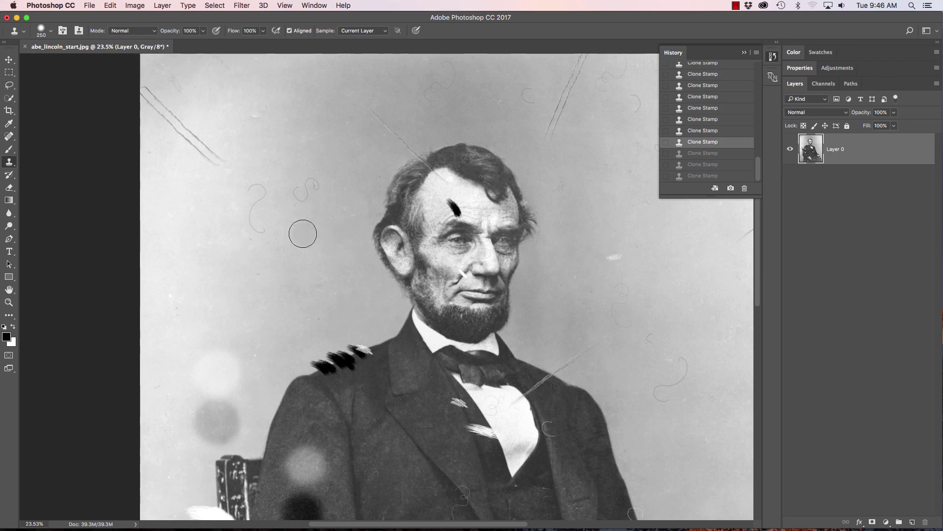
{"action": "left_click_drag", "start_coordinate": [312, 254], "coordinate": [337, 270]}
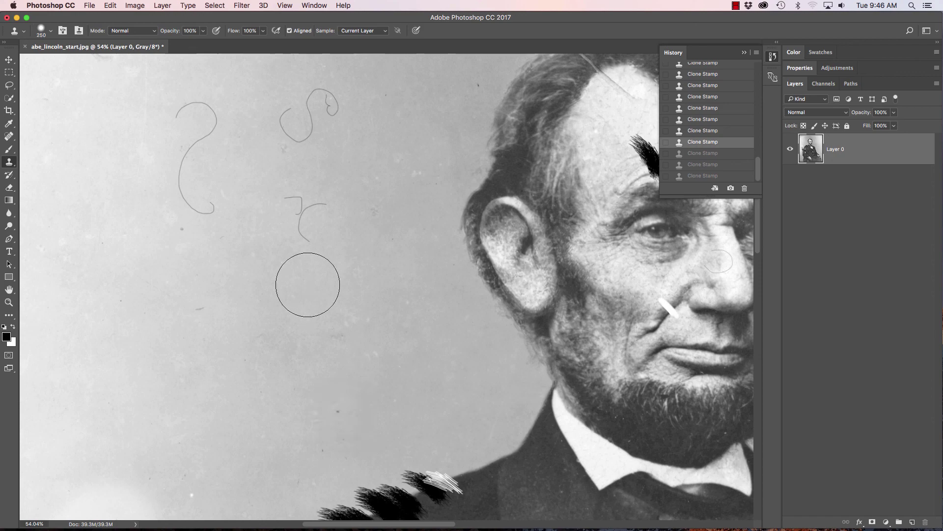
Redo the three Clone Stamp strokes over the background scribble beside the ear.
{"action": "key", "text": "super+shift+z"}
{"action": "key", "text": "super+shift+z"}
{"action": "key", "text": "super+shift+z"}
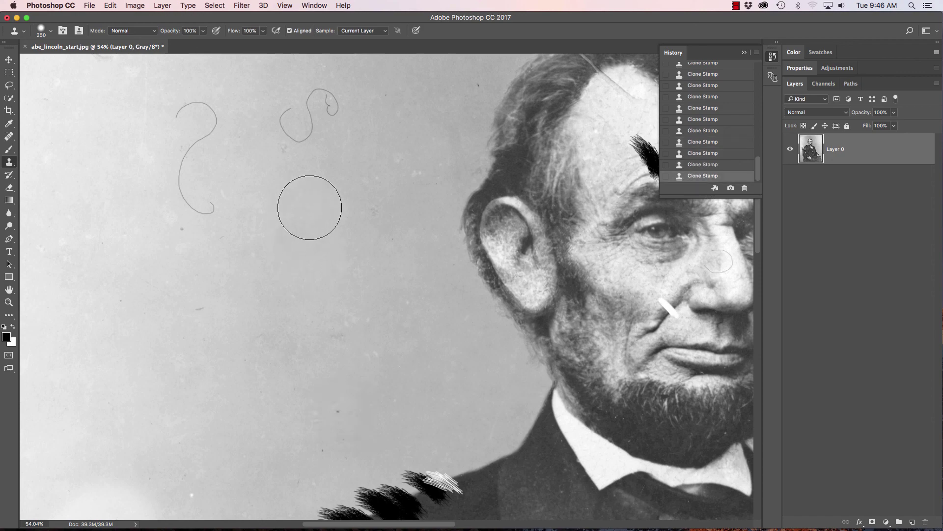
{"action": "left_click_drag", "start_coordinate": [416, 301], "coordinate": [365, 278]}
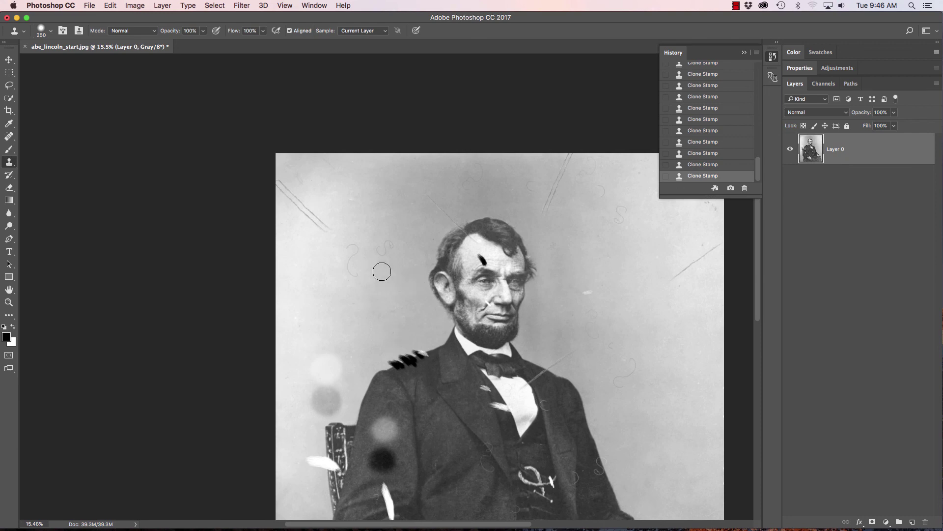
{"action": "scroll", "coordinate": [443, 275], "scroll_direction": "right", "scroll_amount": 5}
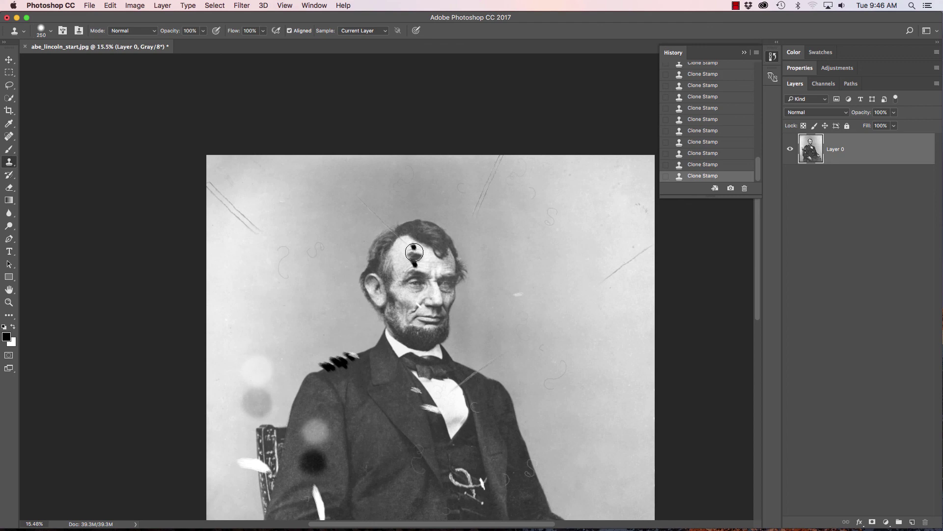
{"action": "mouse_move", "coordinate": [412, 308]}
{"action": "left_mouse_down"}
{"action": "mouse_move", "coordinate": [466, 328]}
{"action": "mouse_move", "coordinate": [455, 242]}
{"action": "left_mouse_up"}
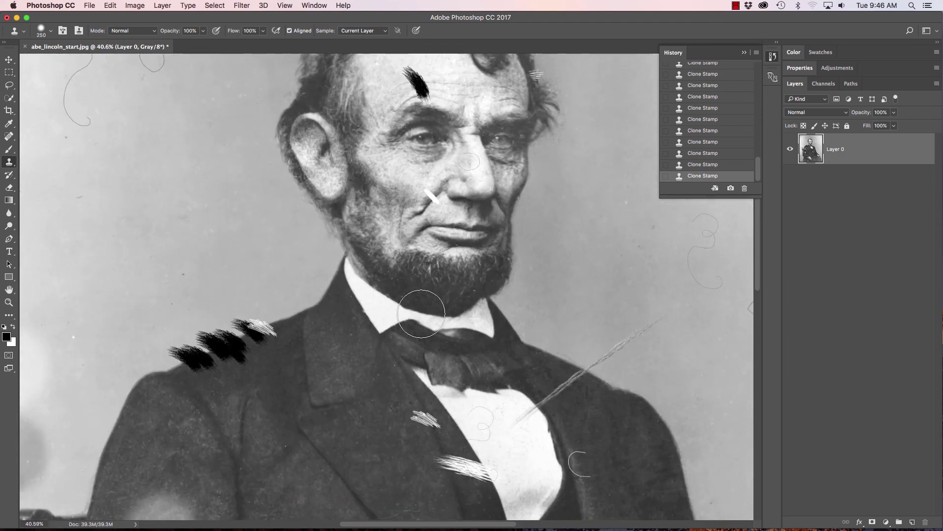